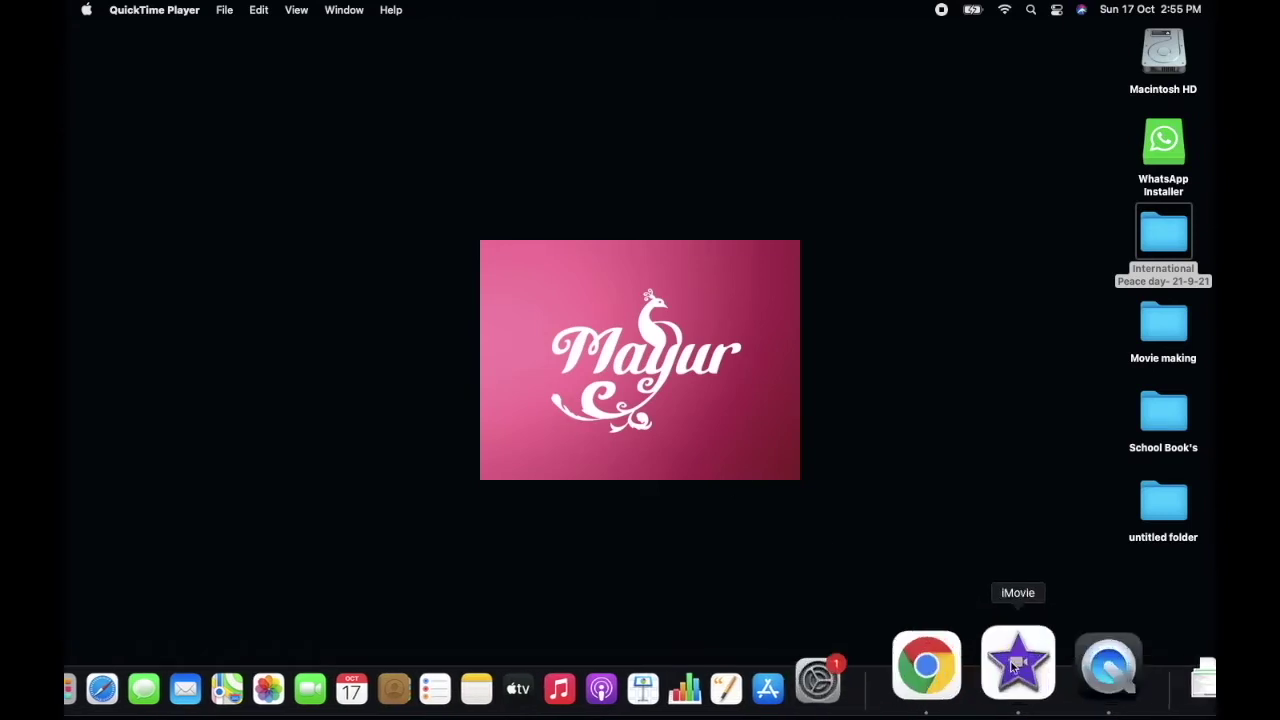
Open Chrome and go to the videoscribe.co sign-up page.
{"action": "left_click", "coordinate": [985, 690]}
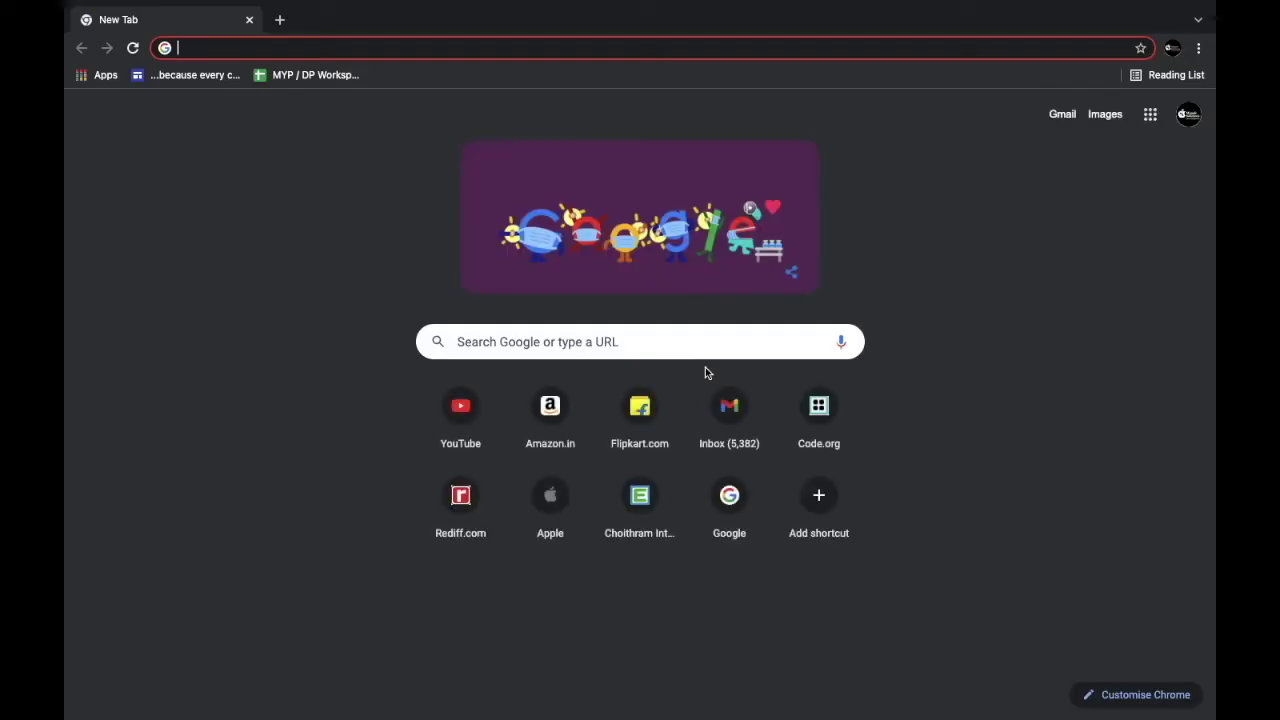
{"action": "type", "text": "vi"}
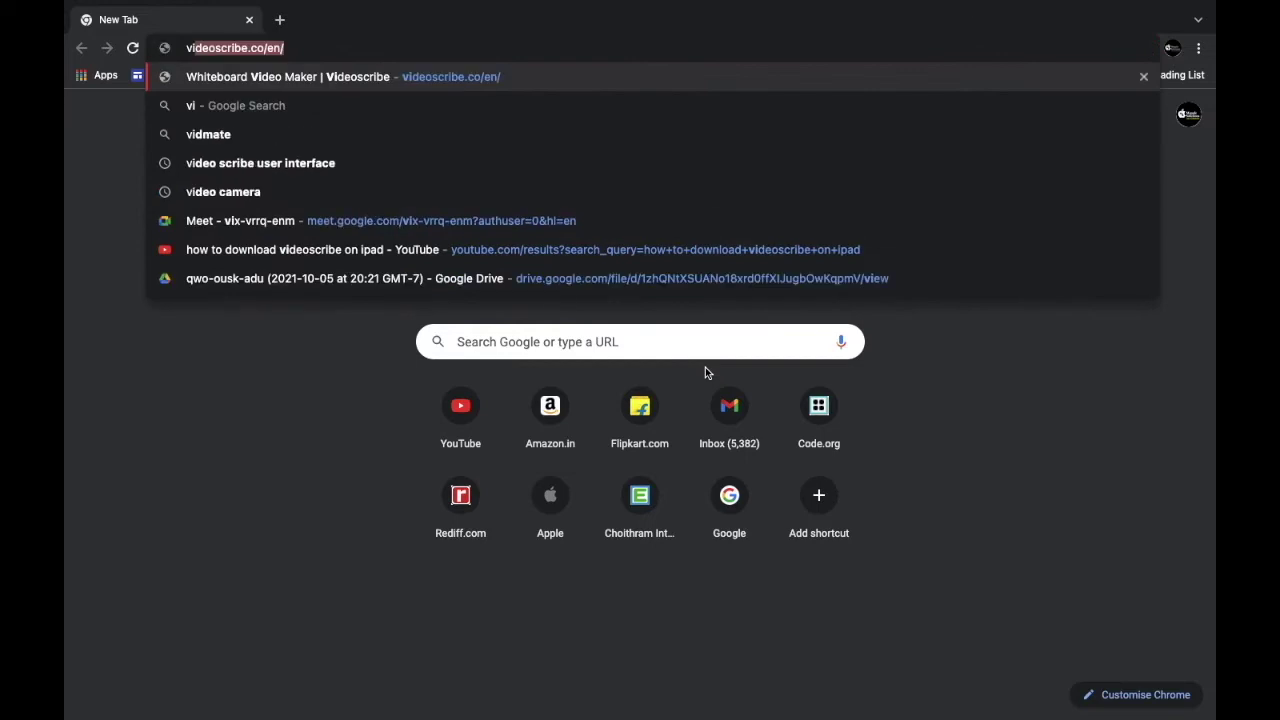
{"action": "key", "text": "Right"}
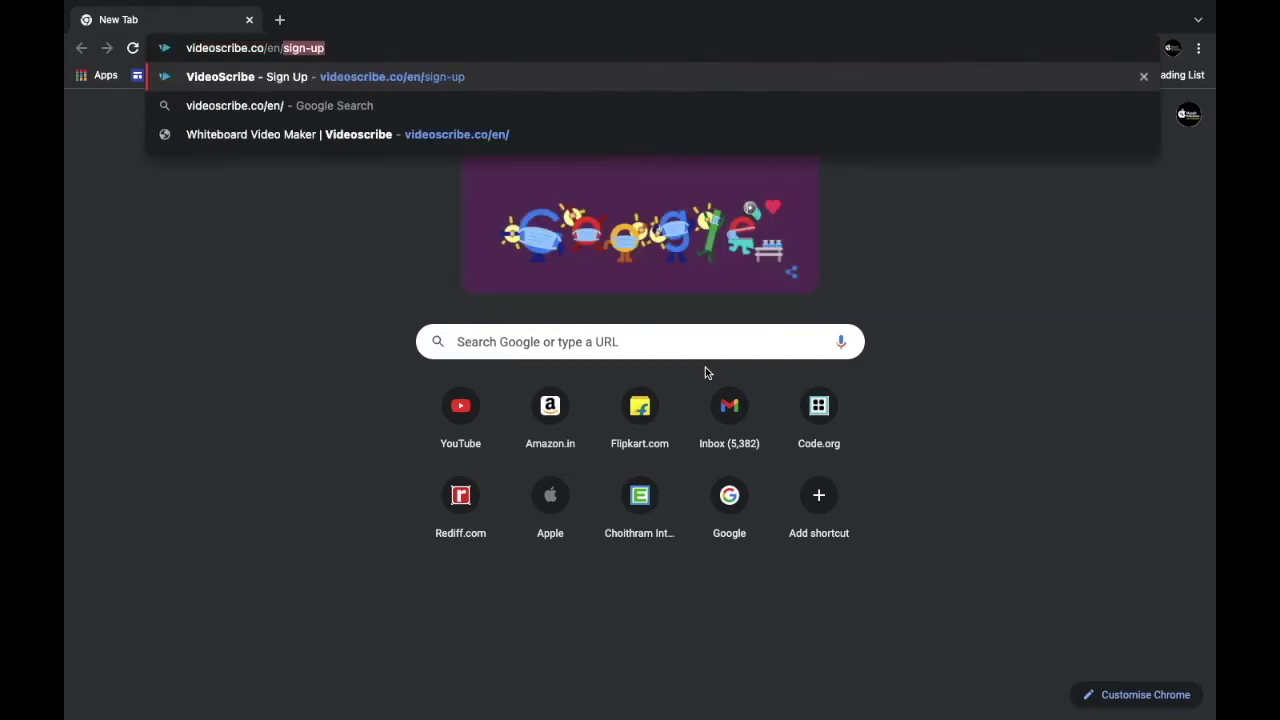
{"action": "key", "text": "Return"}
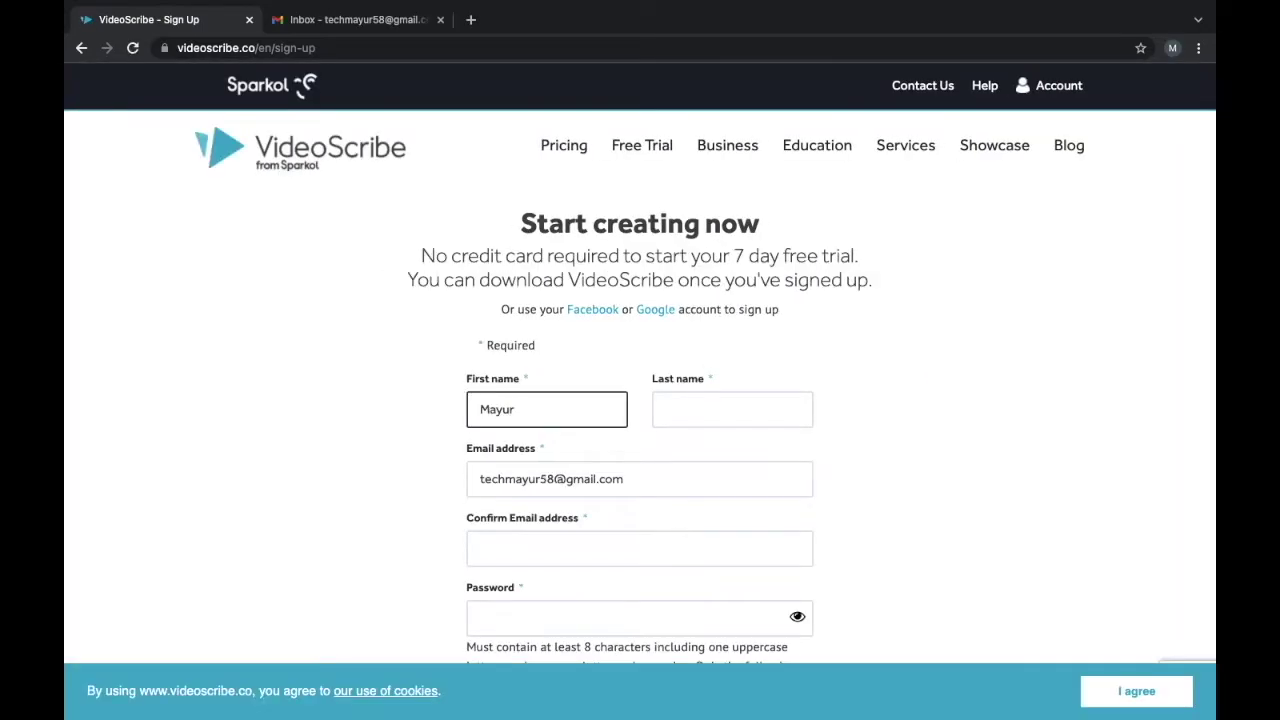
Fill in the last name and paste the same e-mail into the confirmation field.
{"action": "left_click", "coordinate": [732, 409]}
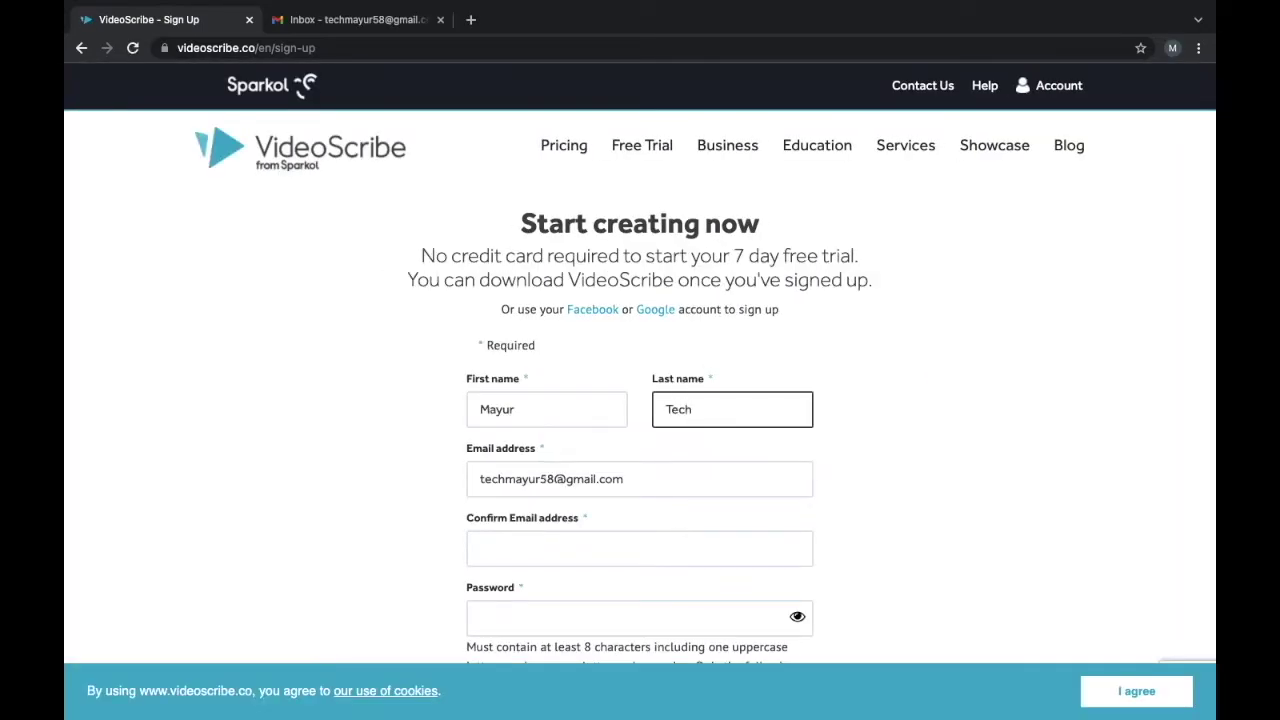
{"action": "key", "text": "Tab"}
{"action": "key", "text": "Tab"}
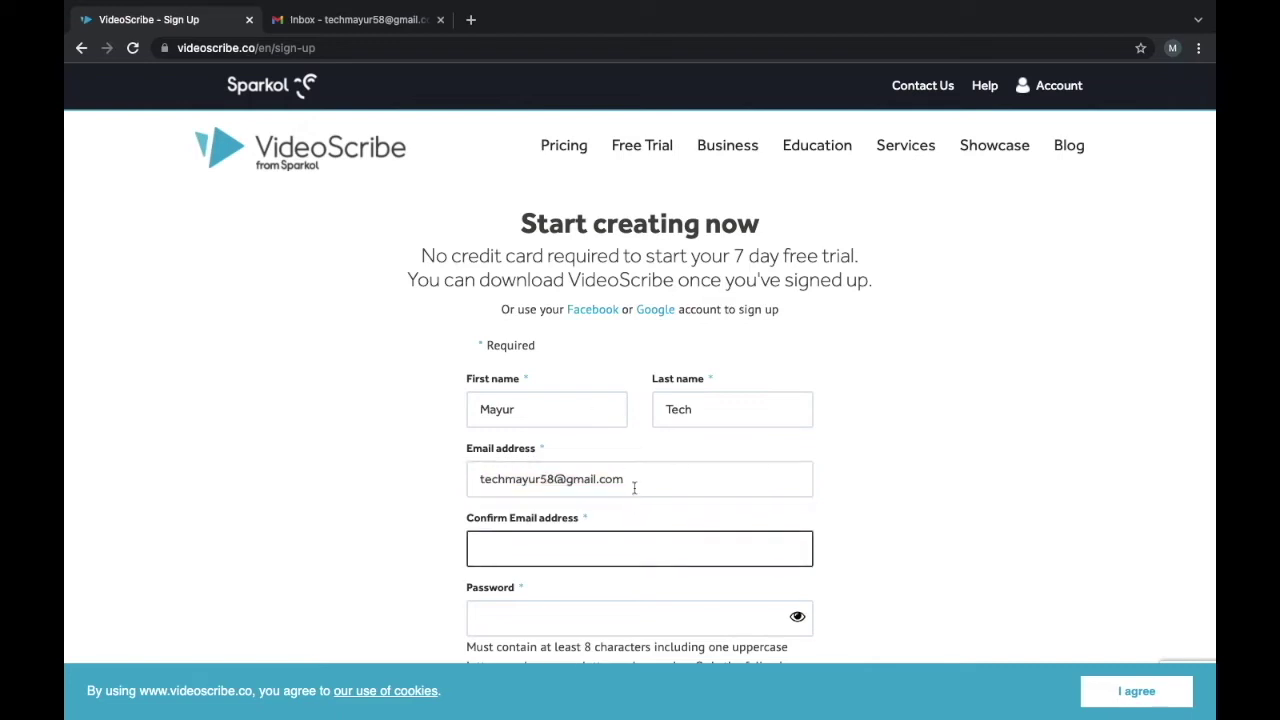
{"action": "left_click", "coordinate": [634, 488]}
{"action": "key", "text": "ctrl+a"}
{"action": "key", "text": "ctrl+c"}
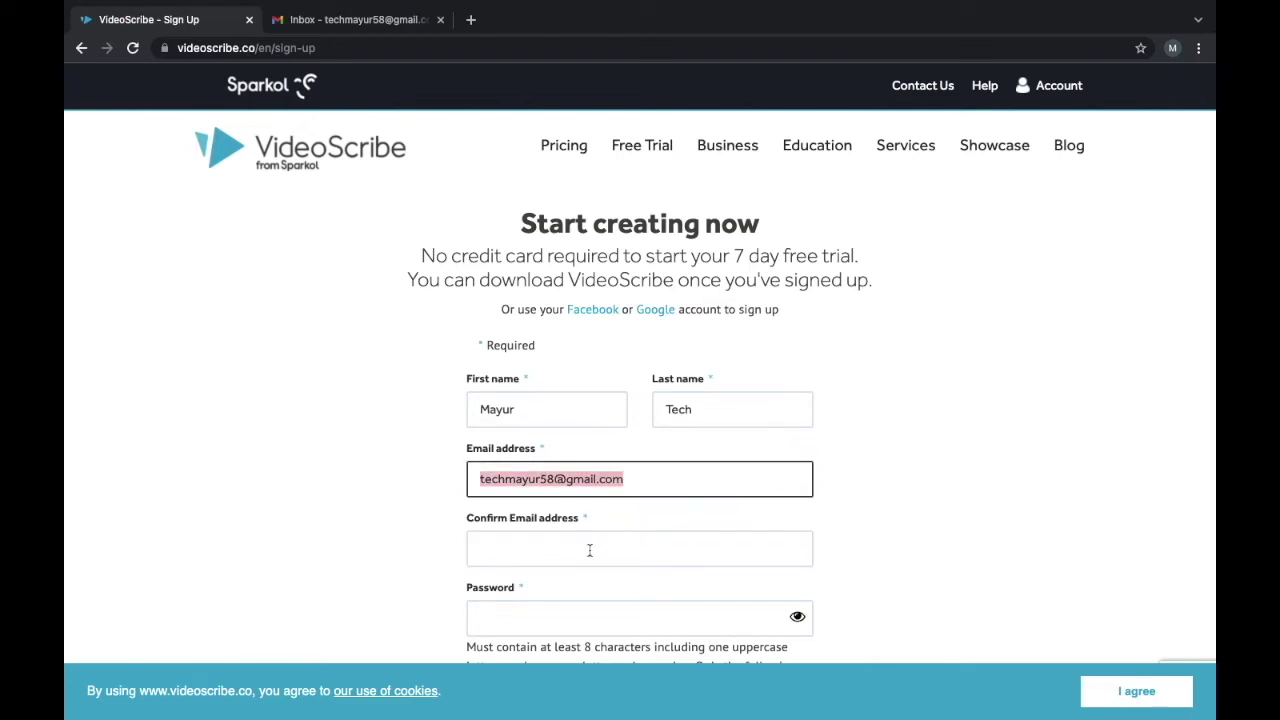
{"action": "left_click", "coordinate": [589, 550]}
{"action": "key", "text": "ctrl+v"}
Enter the account password in the sign-up form.
{"action": "scroll", "coordinate": [589, 552], "scroll_direction": "down", "scroll_amount": 2}
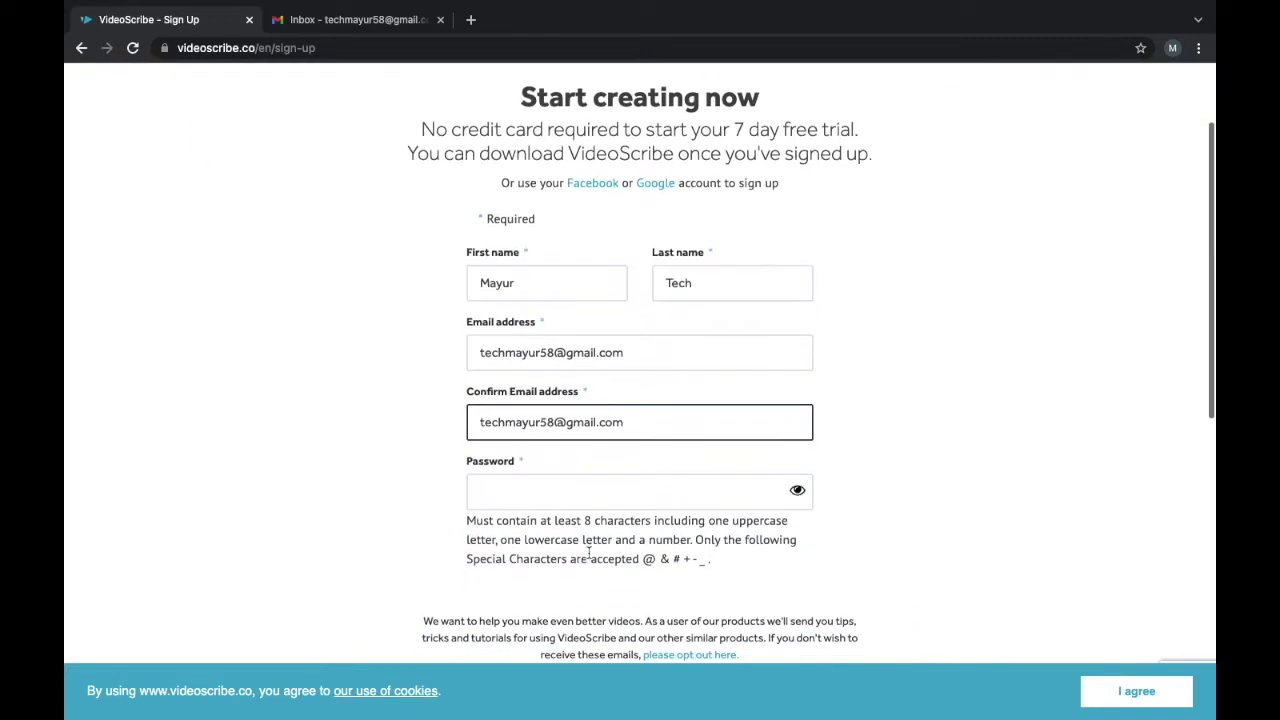
{"action": "left_click", "coordinate": [506, 485]}
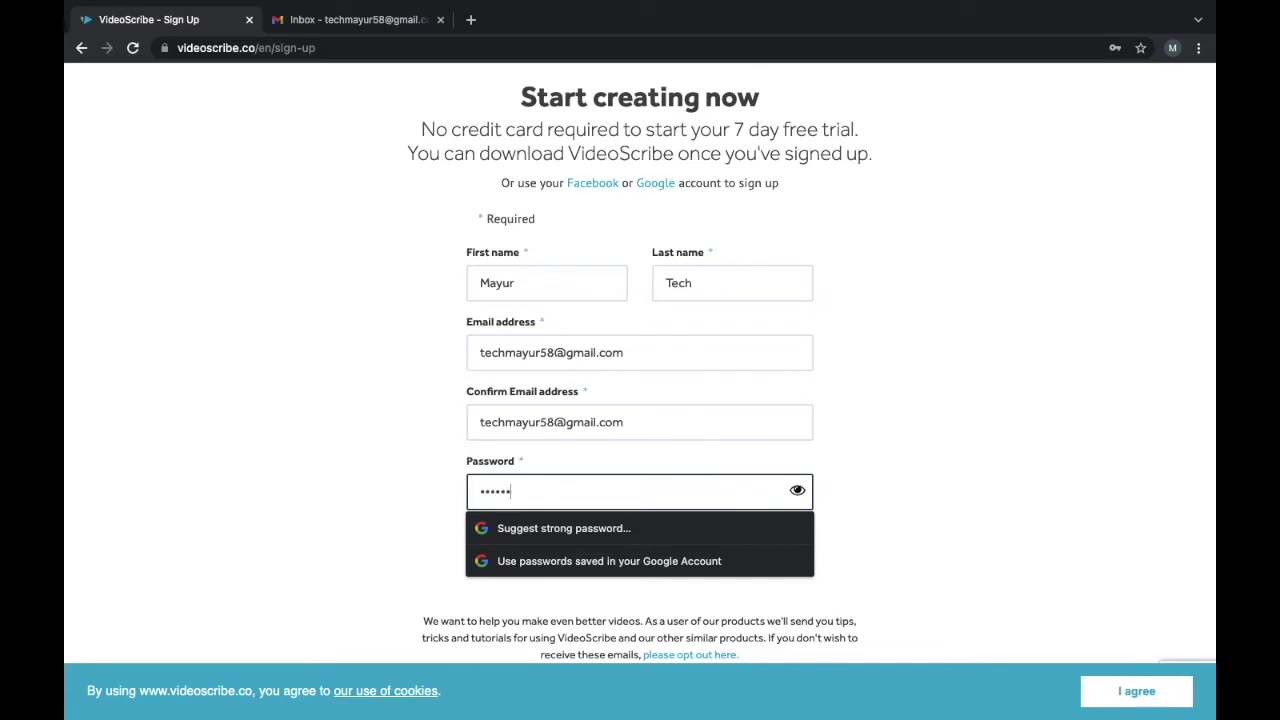
{"action": "scroll", "coordinate": [640, 400], "scroll_direction": "down", "scroll_amount": 3}
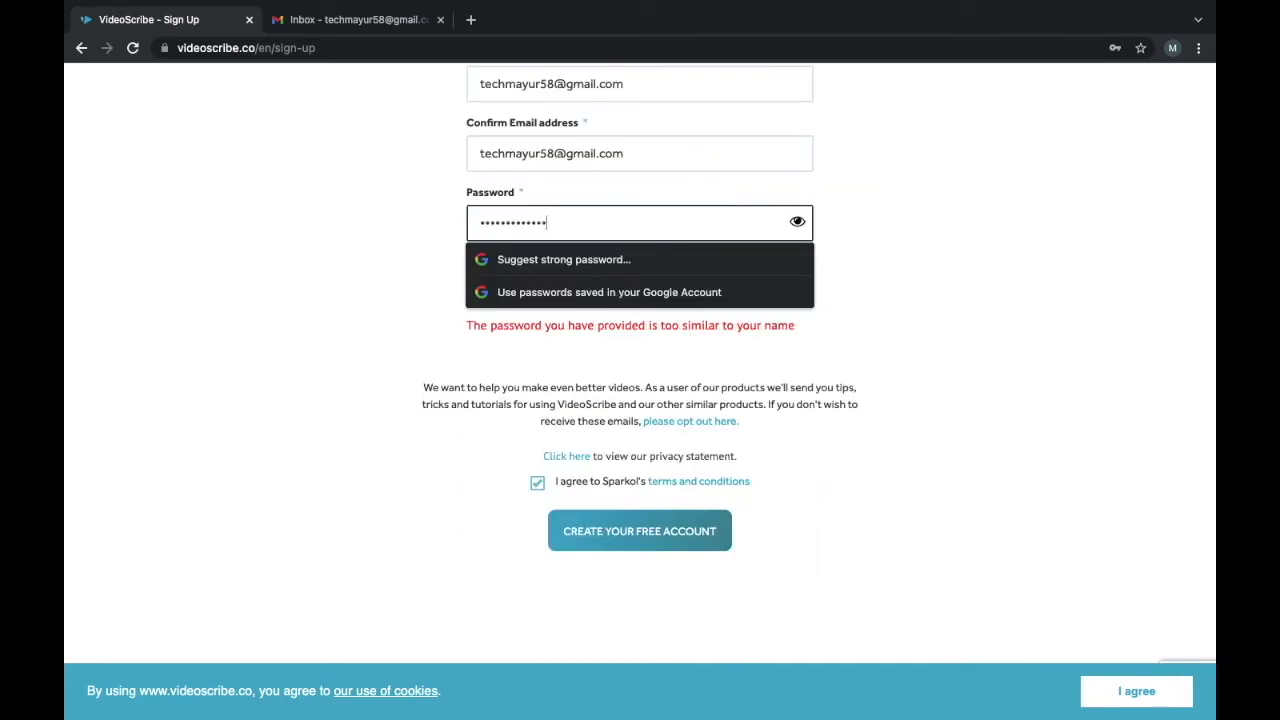
{"action": "left_click", "coordinate": [600, 559]}
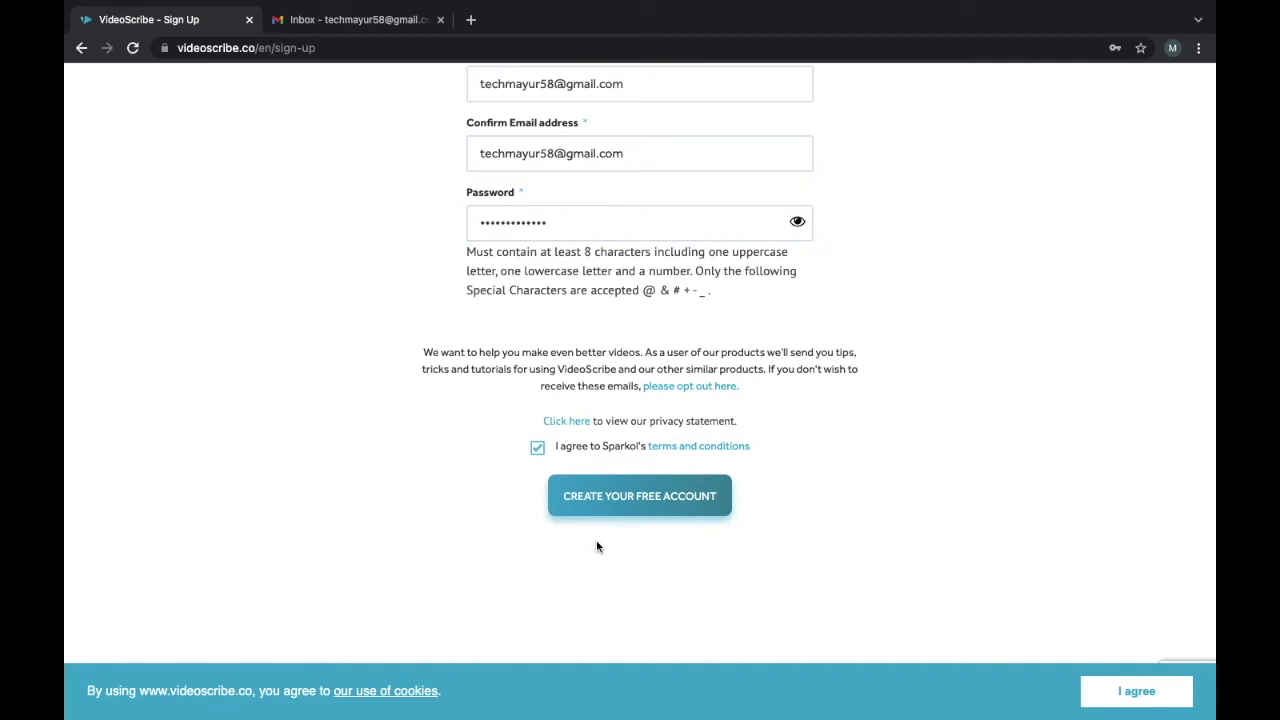
Create the free trial account and dismiss Chrome's save-password prompts.
{"action": "left_click", "coordinate": [595, 511]}
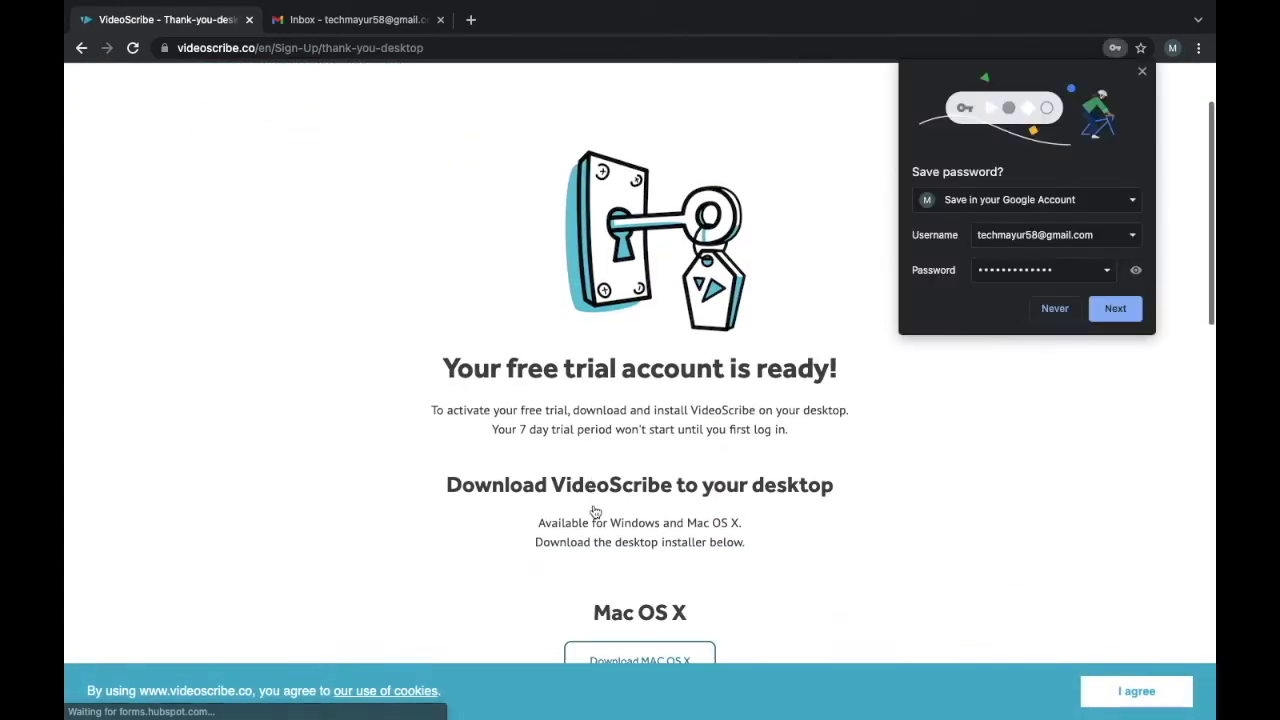
{"action": "scroll", "coordinate": [595, 512], "scroll_direction": "down", "scroll_amount": 1}
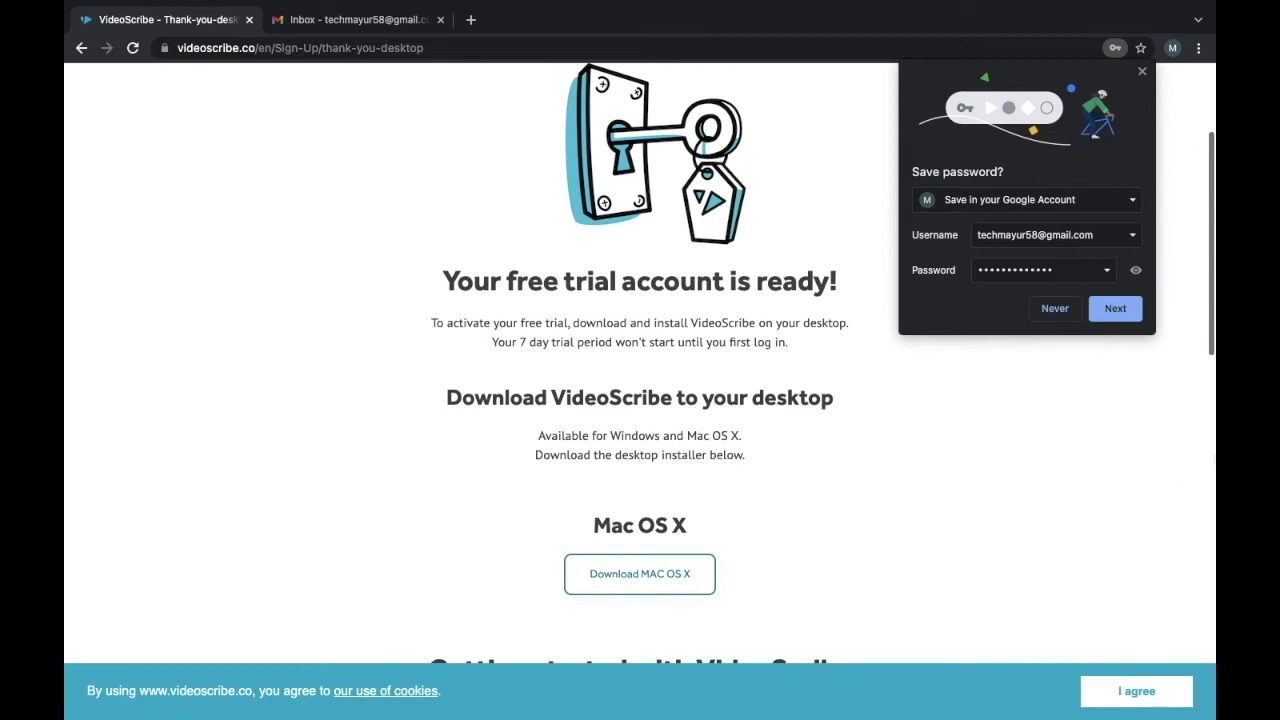
{"action": "left_click", "coordinate": [1115, 308]}
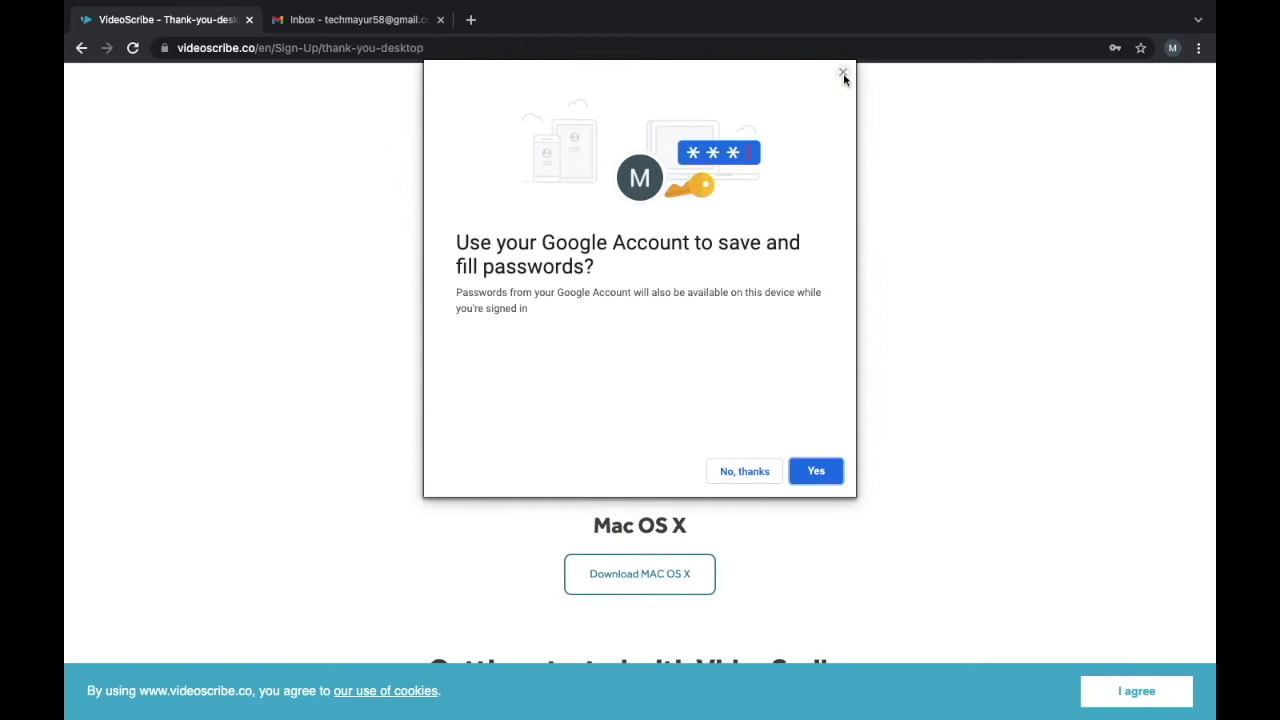
{"action": "left_click", "coordinate": [741, 478]}
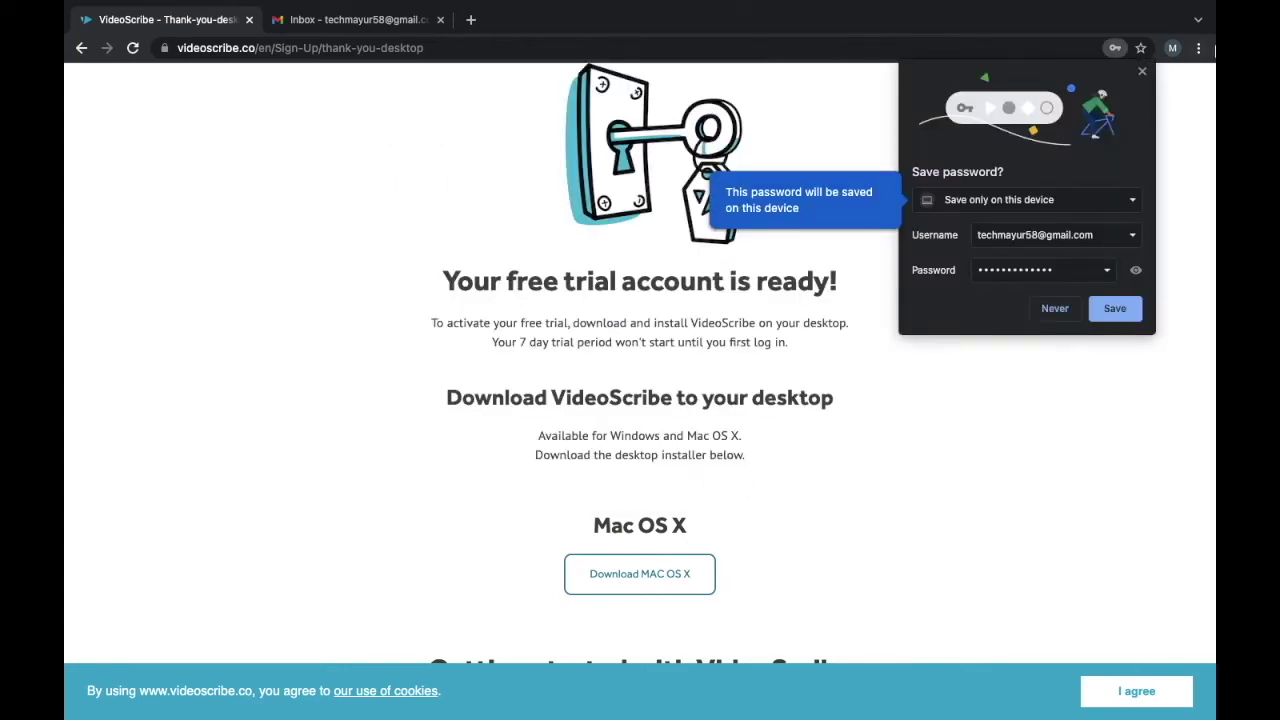
{"action": "left_click", "coordinate": [1142, 72]}
Download the Mac OS X installer and accept the cookie notice.
{"action": "scroll", "coordinate": [1026, 286], "scroll_direction": "down", "scroll_amount": 3}
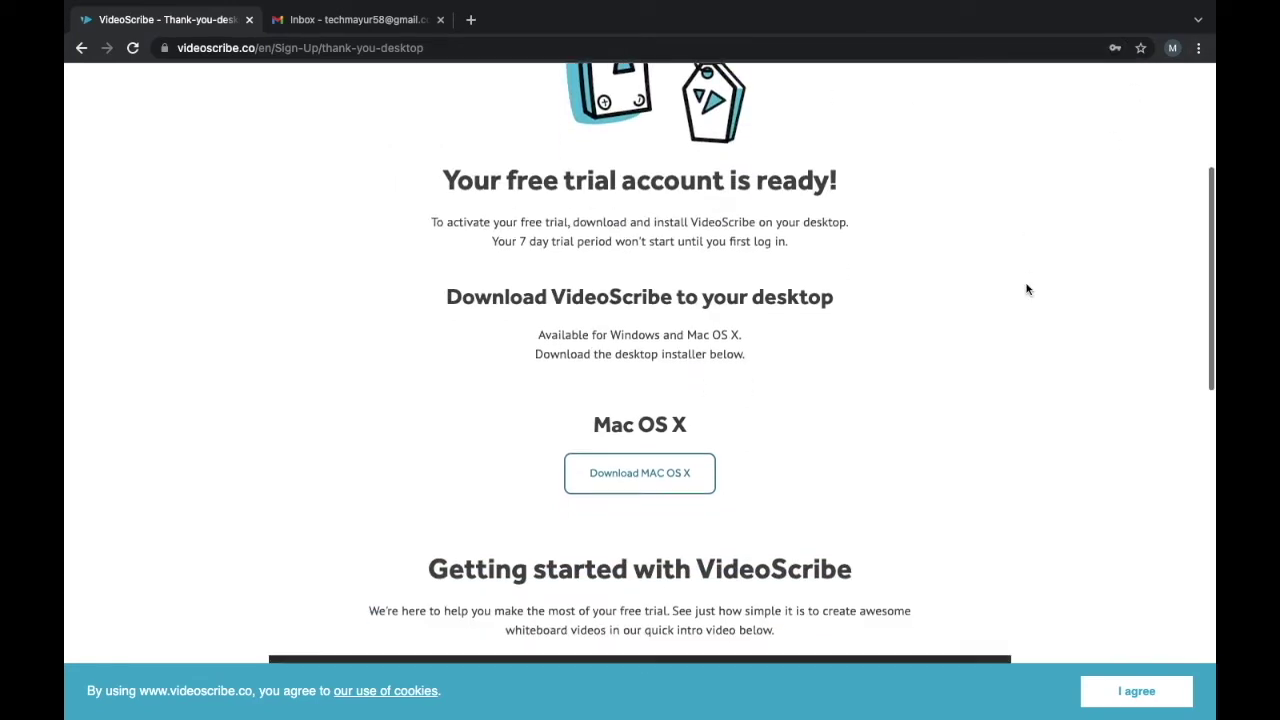
{"action": "left_click", "coordinate": [601, 256]}
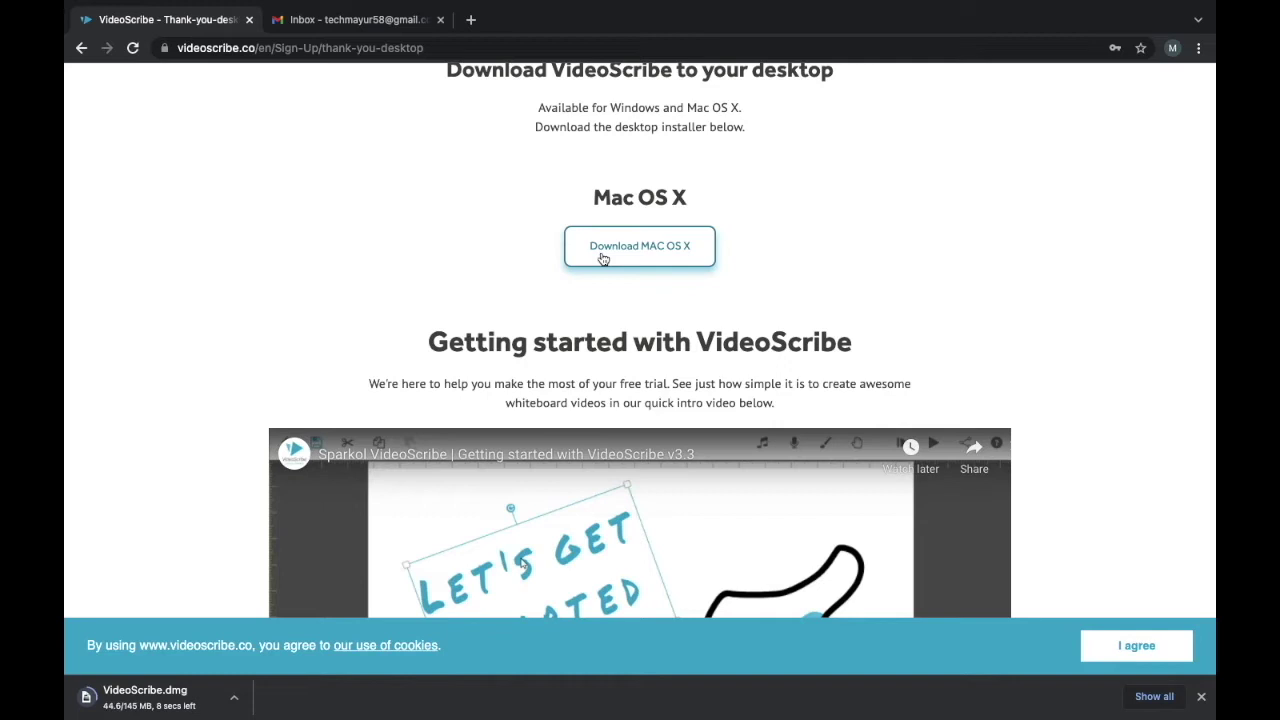
{"action": "left_click", "coordinate": [1176, 641]}
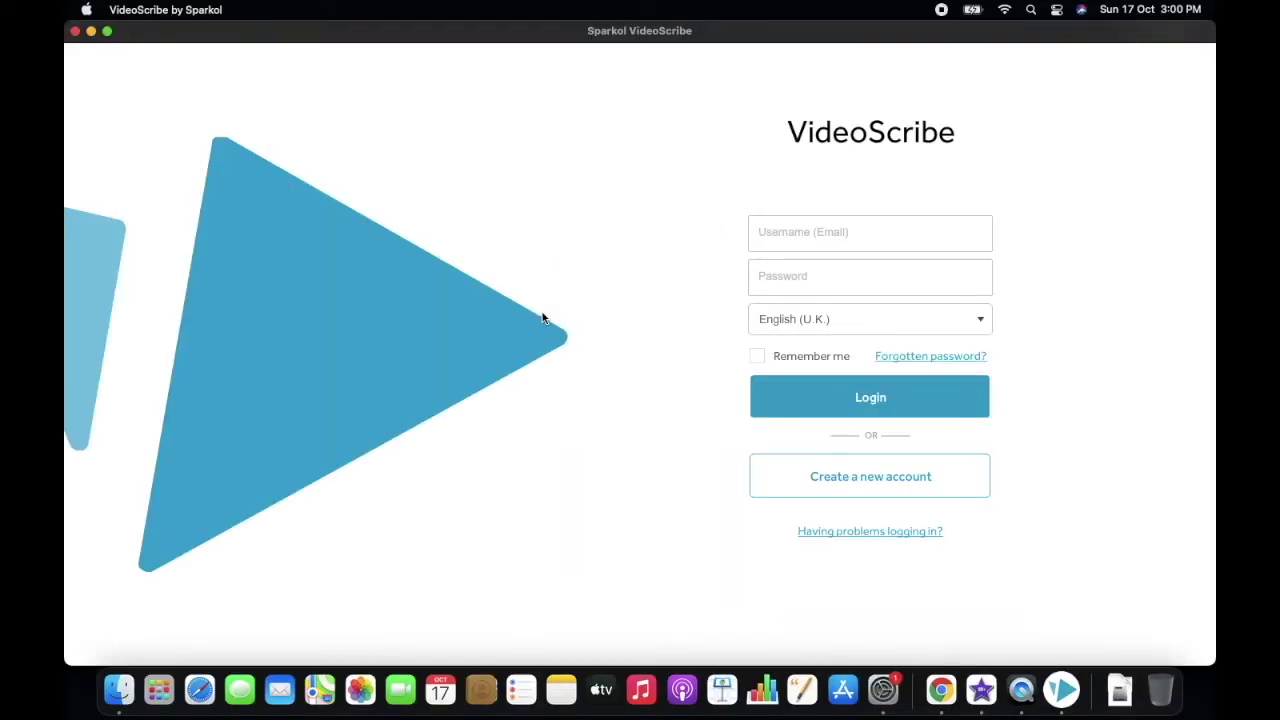
Log in with the saved e-mail, tick Remember me, and agree to the licence terms.
{"action": "left_click", "coordinate": [767, 240]}
{"action": "key", "text": "super+v"}
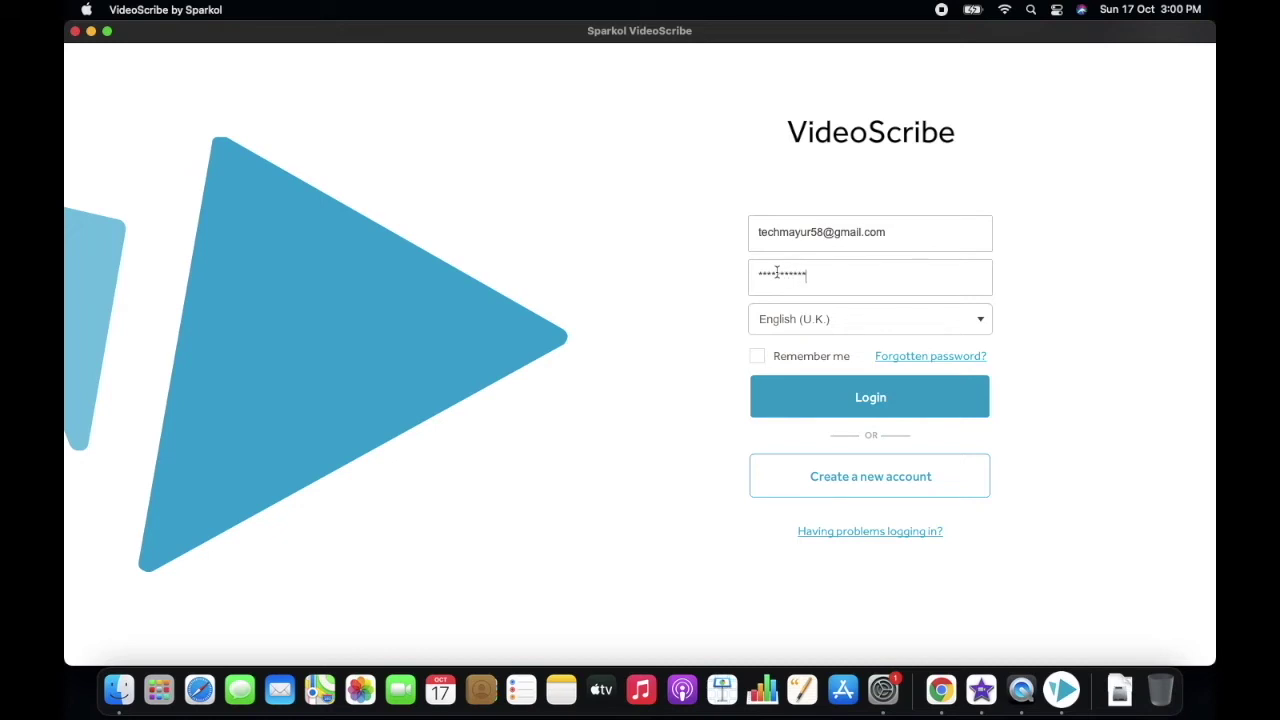
{"action": "left_click", "coordinate": [758, 360]}
{"action": "left_click", "coordinate": [829, 411]}
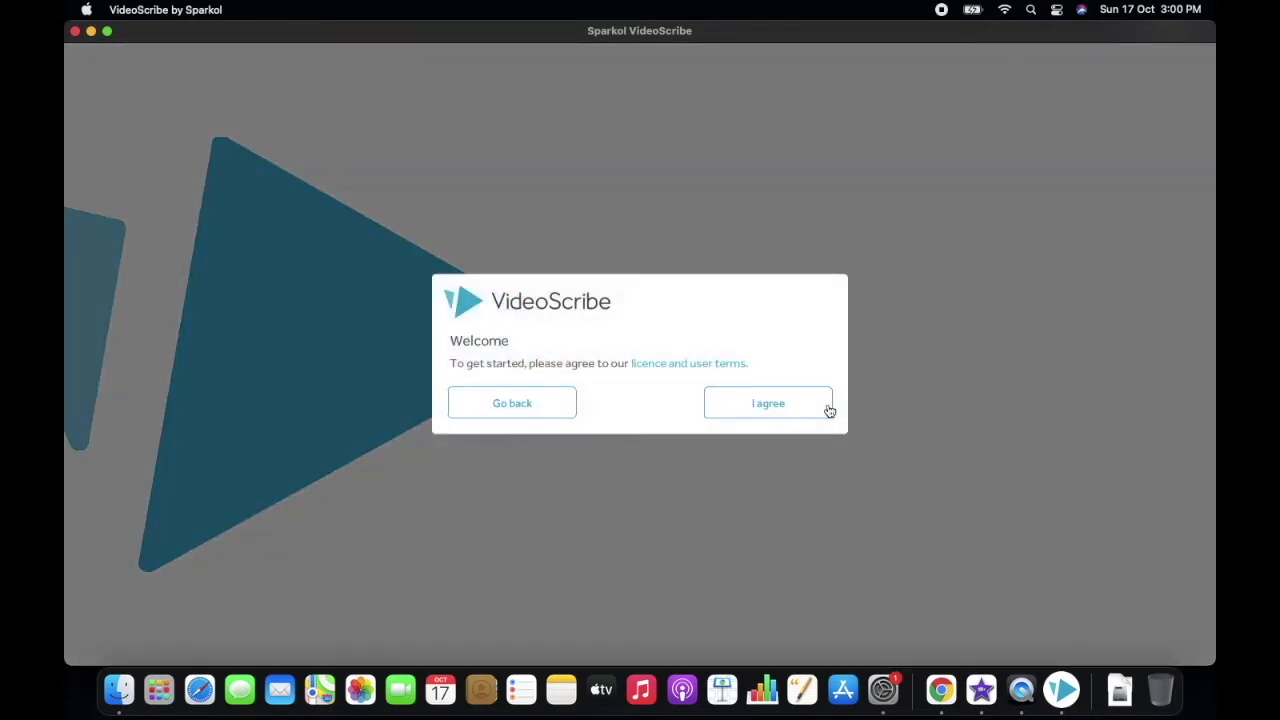
{"action": "left_click", "coordinate": [829, 411]}
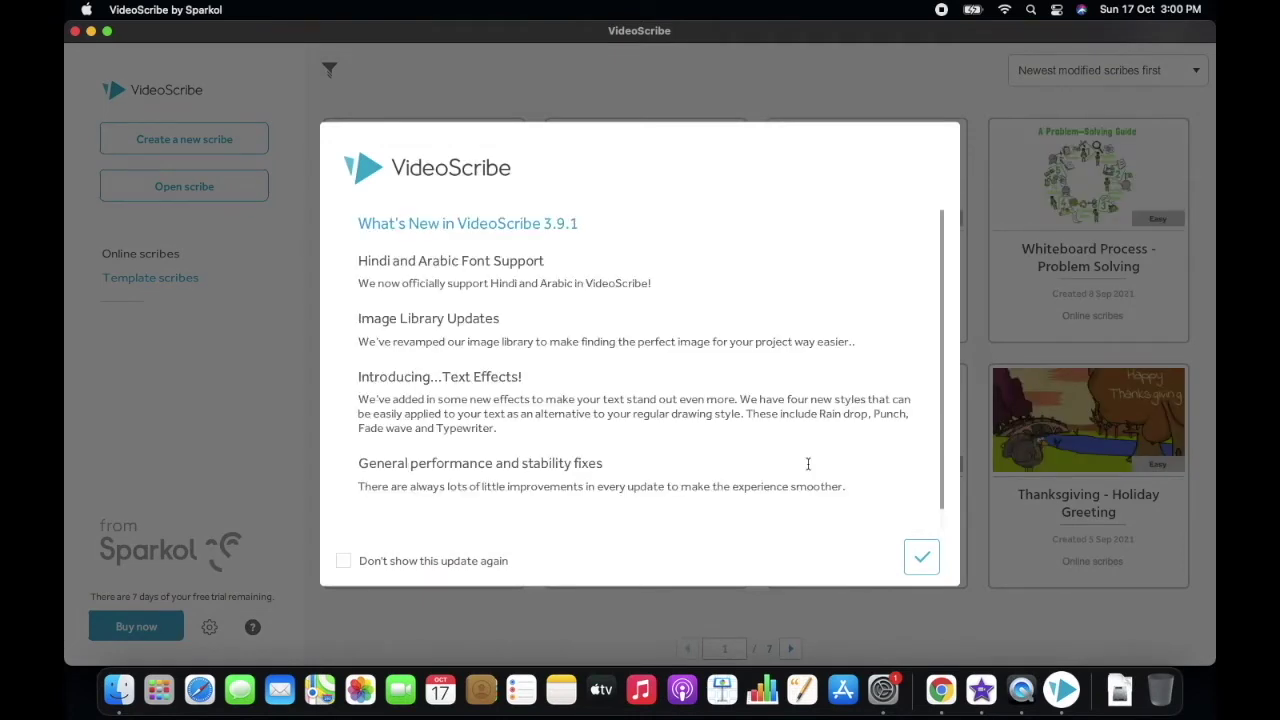
Close the What's New notes, browse the template scribes, and create a new blank scribe.
{"action": "scroll", "coordinate": [808, 463], "scroll_direction": "down", "scroll_amount": 1}
{"action": "left_click", "coordinate": [921, 558]}
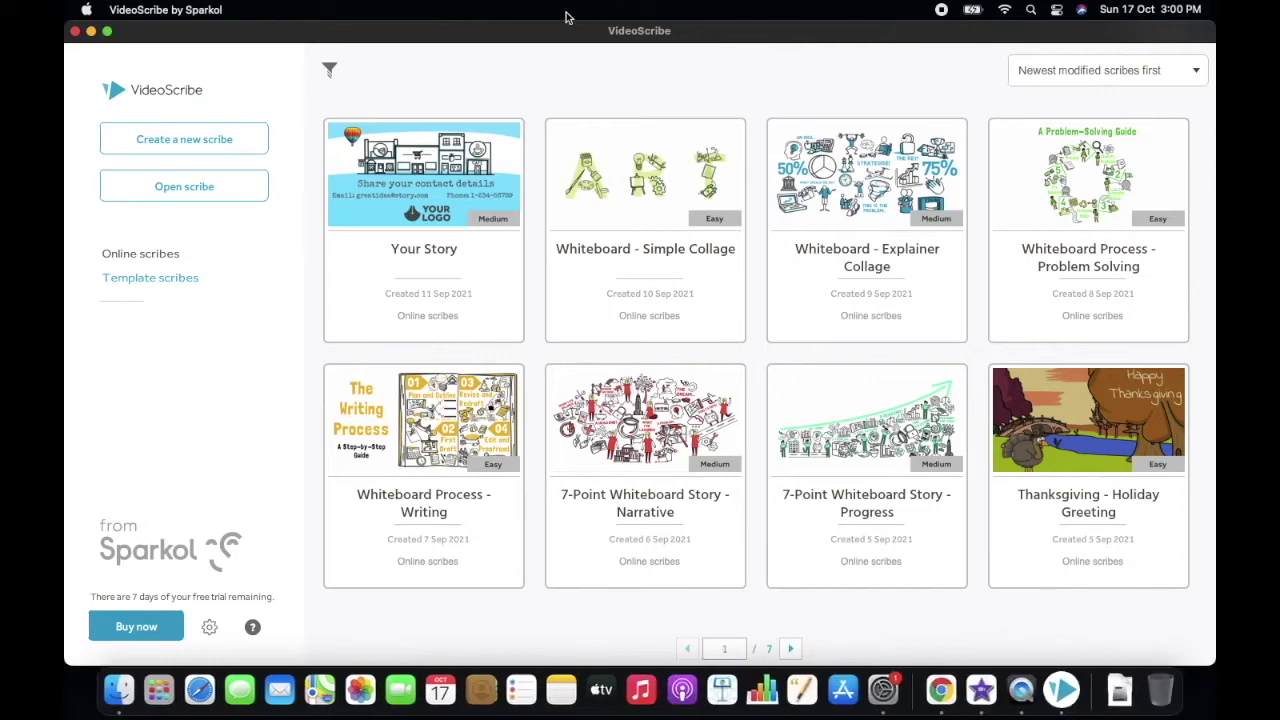
{"action": "scroll", "coordinate": [551, 199], "scroll_direction": "right", "scroll_amount": 10}
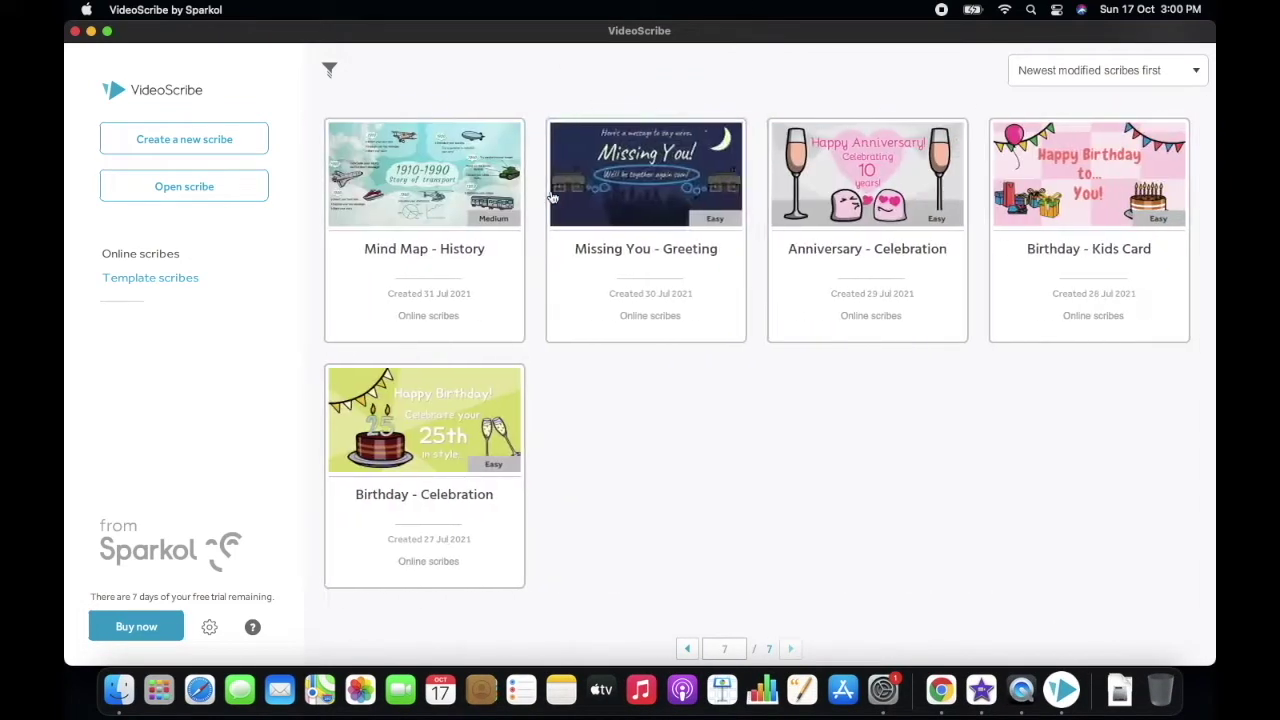
{"action": "scroll", "coordinate": [393, 126], "scroll_direction": "left", "scroll_amount": 8}
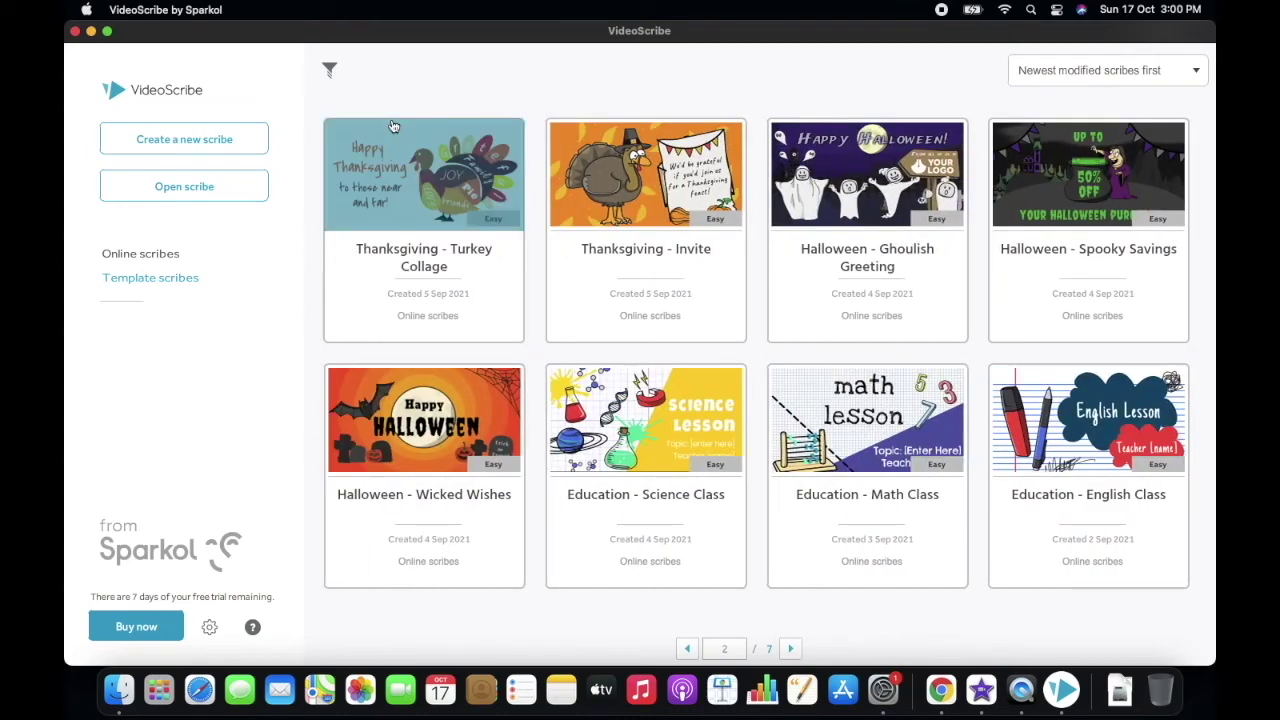
{"action": "left_click", "coordinate": [224, 140]}
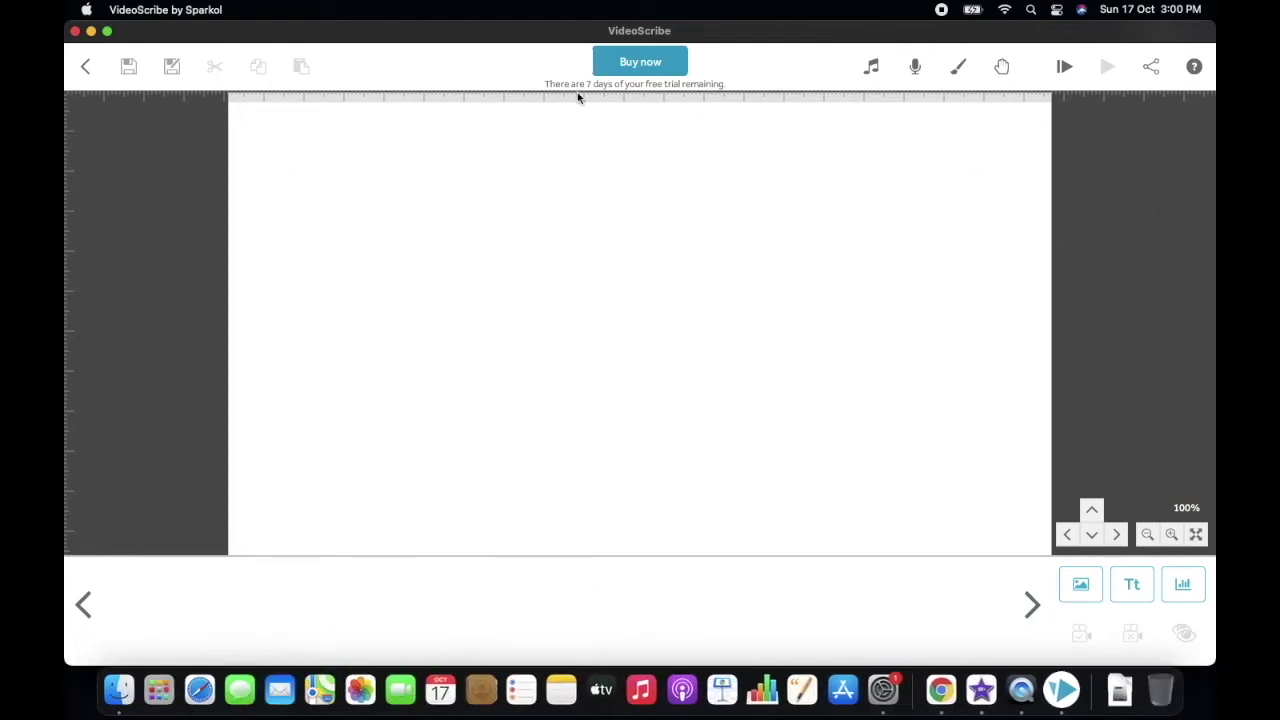
Insert the coloured barber shop from Buildings, move it left and shrink it.
{"action": "left_click_drag", "start_coordinate": [548, 84], "coordinate": [692, 84]}
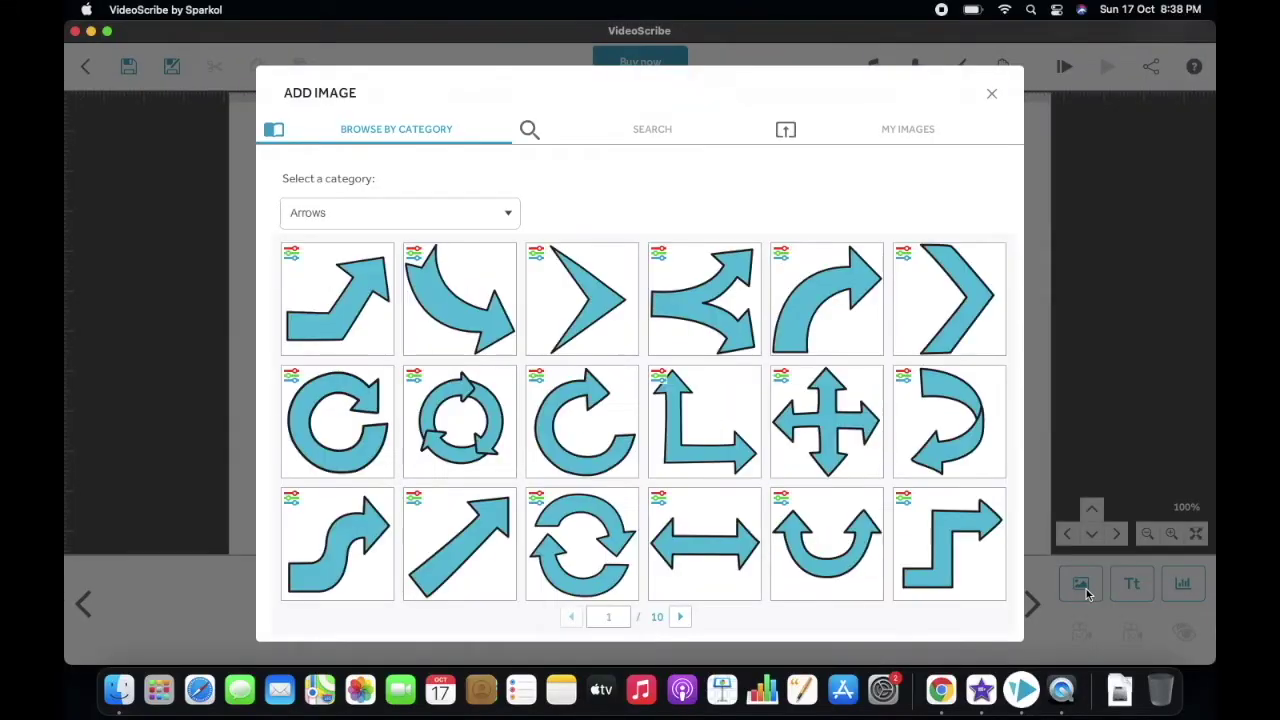
{"action": "left_click", "coordinate": [447, 213]}
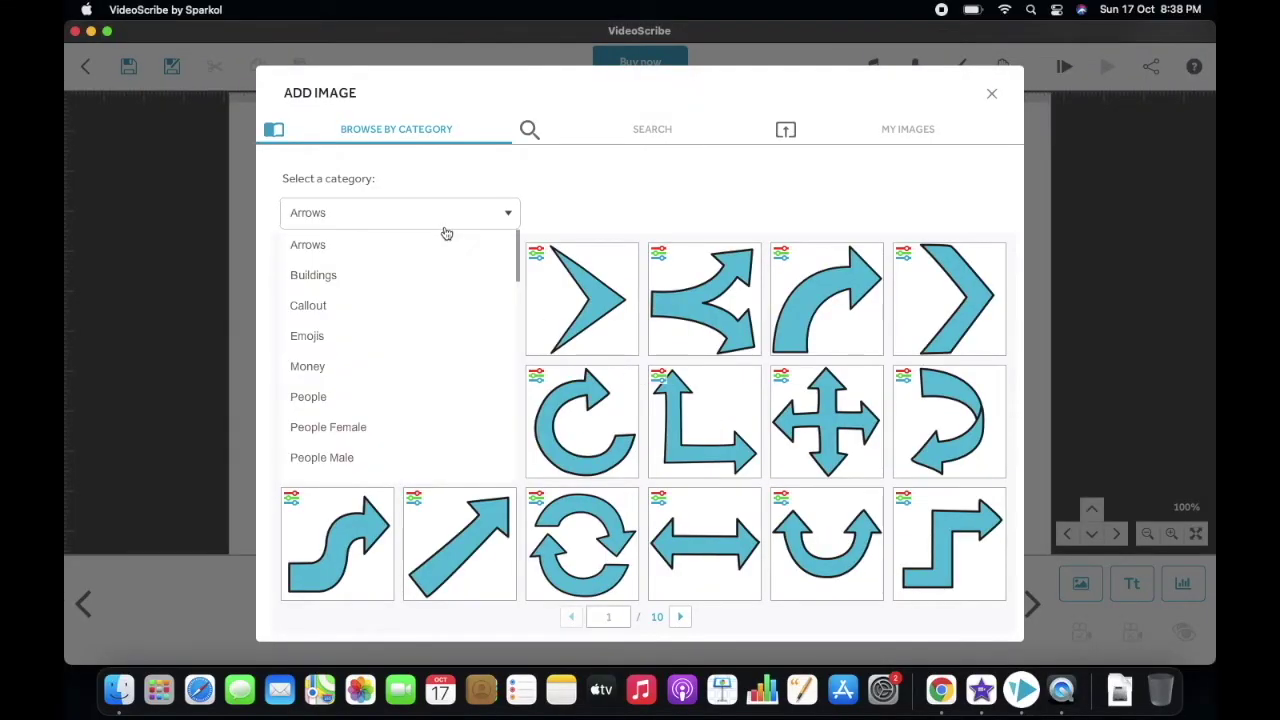
{"action": "left_click", "coordinate": [418, 272]}
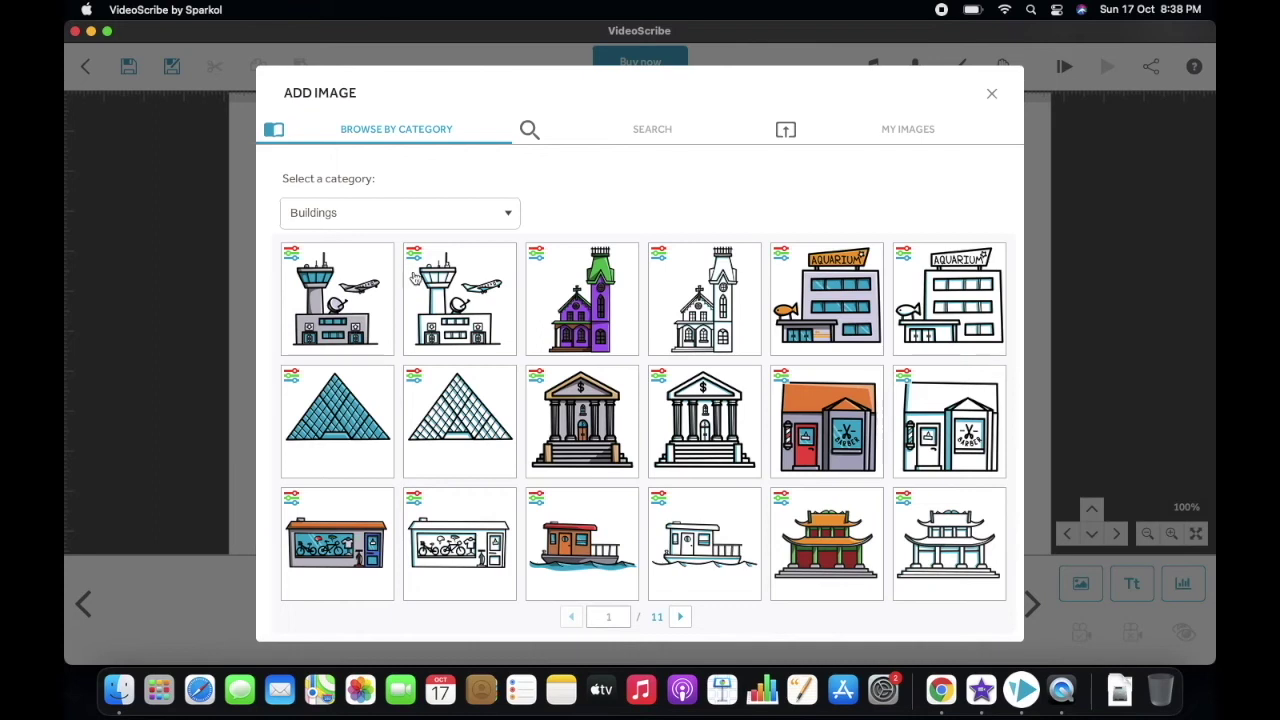
{"action": "left_click", "coordinate": [849, 476]}
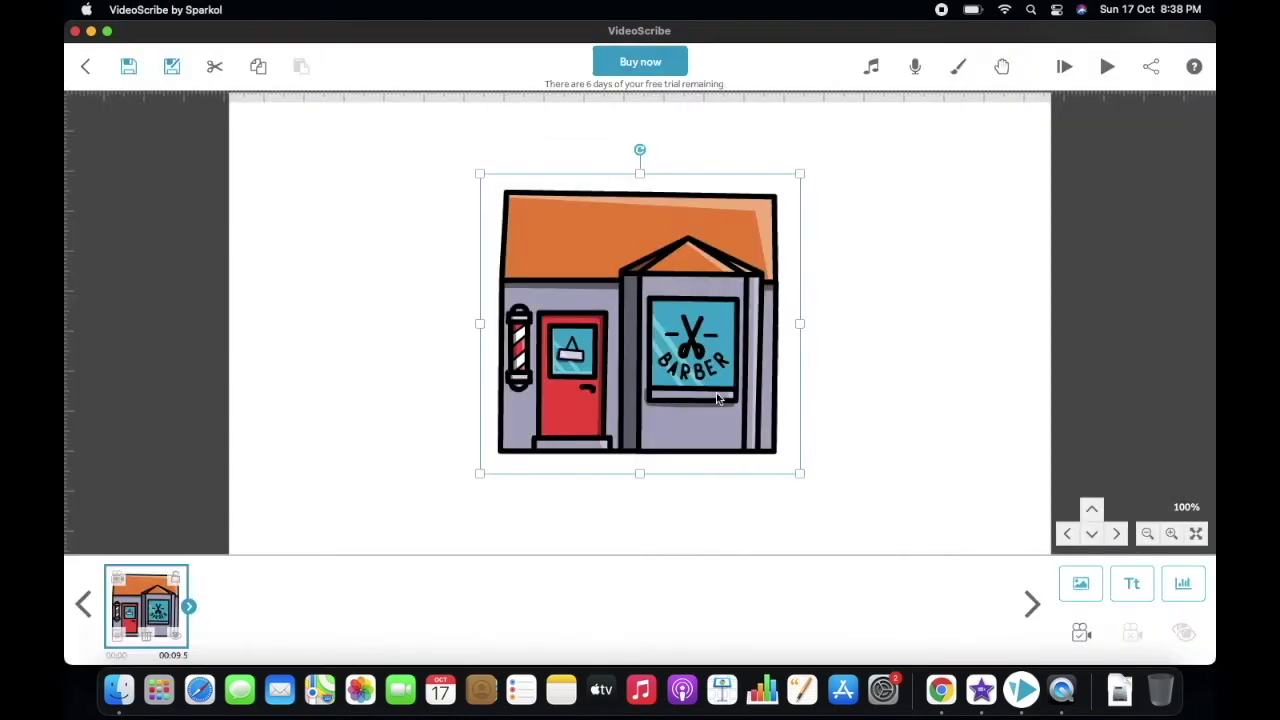
{"action": "left_click_drag", "start_coordinate": [666, 313], "coordinate": [456, 313]}
{"action": "left_click_drag", "start_coordinate": [592, 137], "coordinate": [534, 191]}
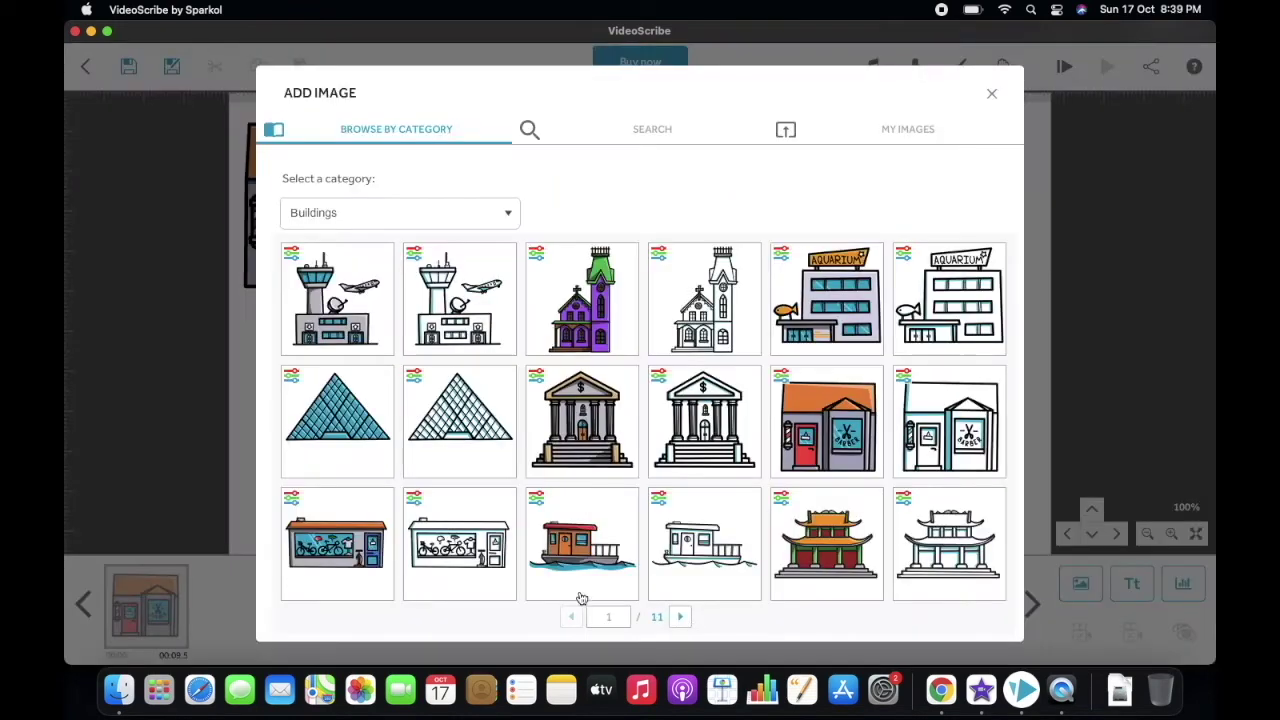
Add the library drawing from the fourth Buildings page, shrink it and place it beside the barber shop.
{"action": "left_click", "coordinate": [681, 617]}
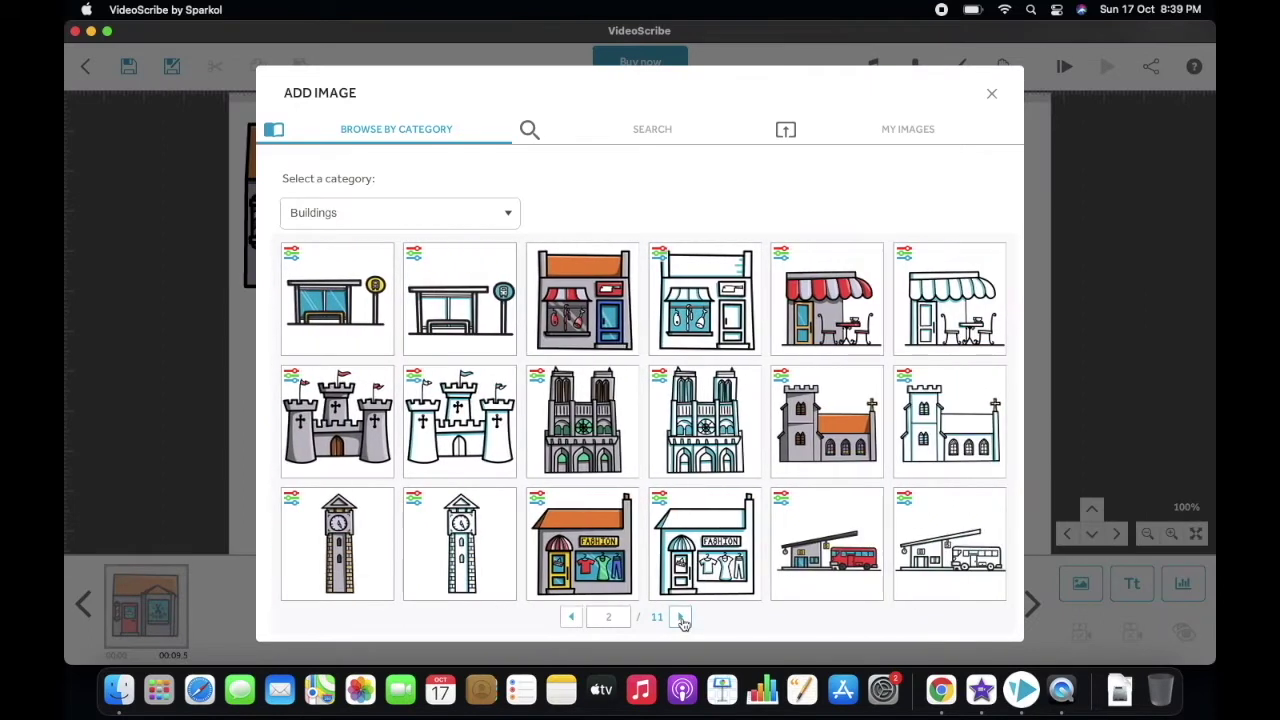
{"action": "left_click", "coordinate": [681, 617]}
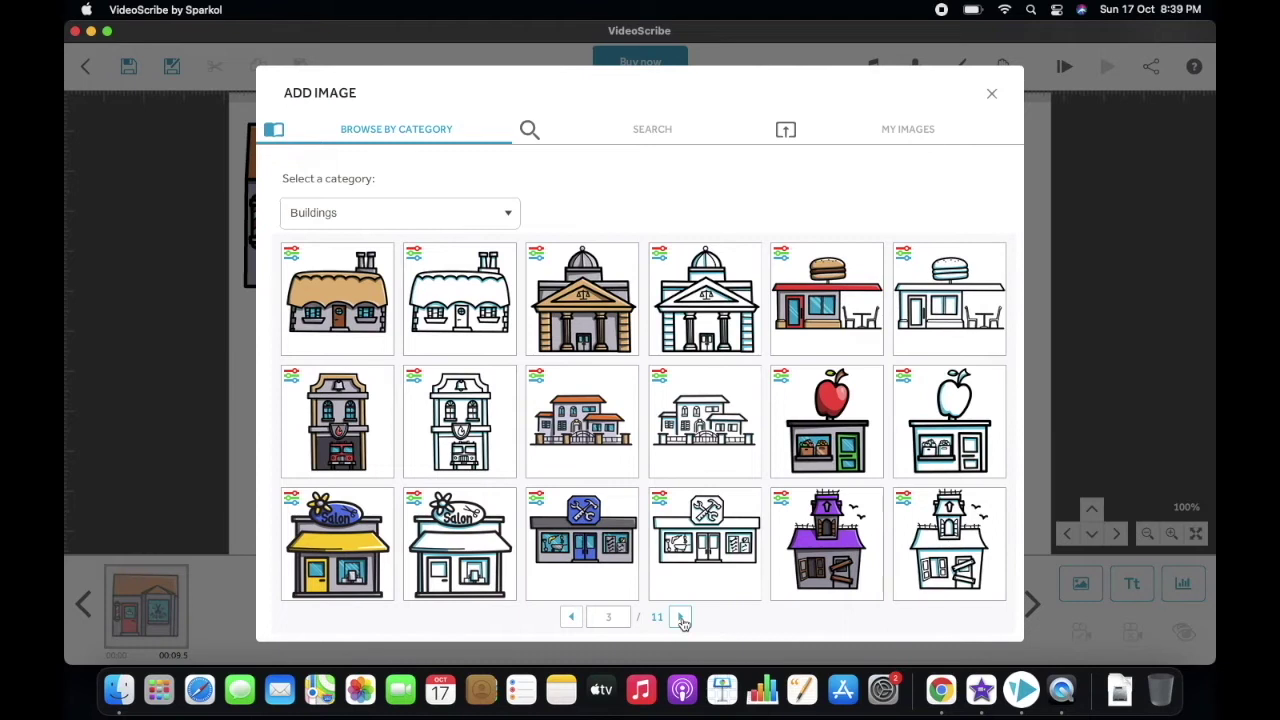
{"action": "left_click", "coordinate": [681, 618]}
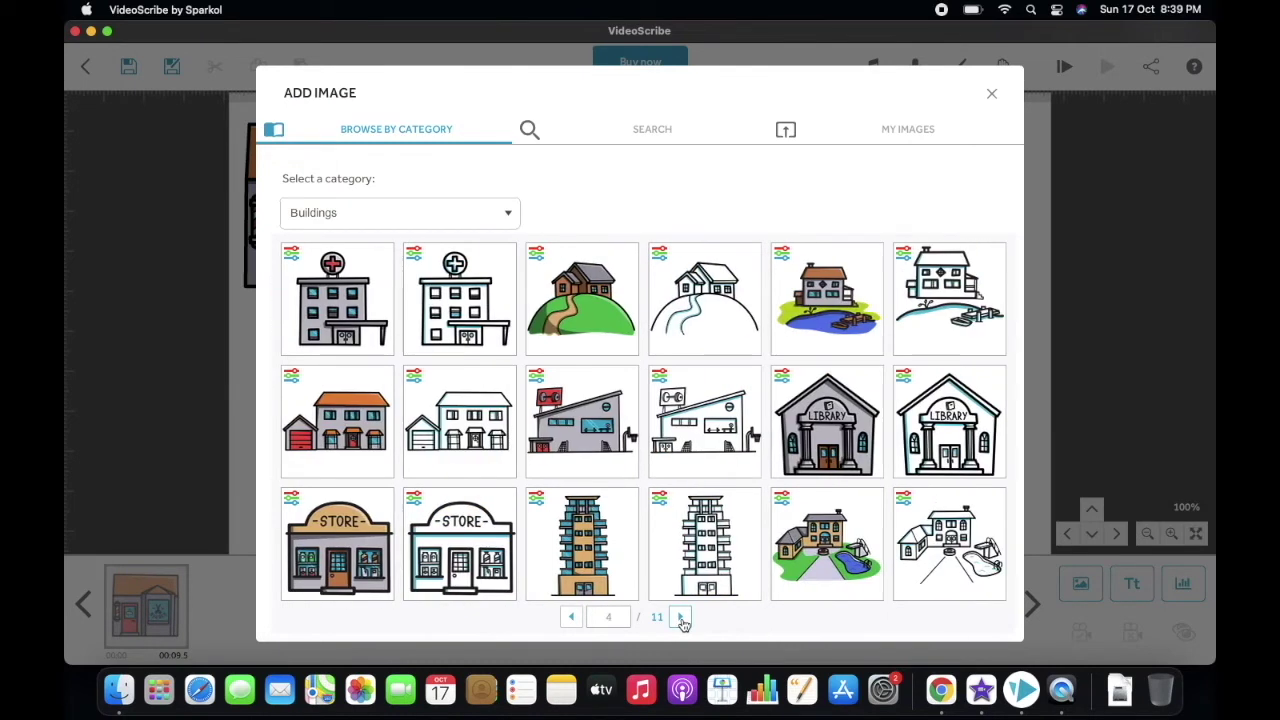
{"action": "left_click", "coordinate": [815, 387]}
{"action": "left_click_drag", "start_coordinate": [793, 164], "coordinate": [726, 244]}
{"action": "left_click_drag", "start_coordinate": [659, 325], "coordinate": [541, 214]}
{"action": "left_click", "coordinate": [755, 281]}
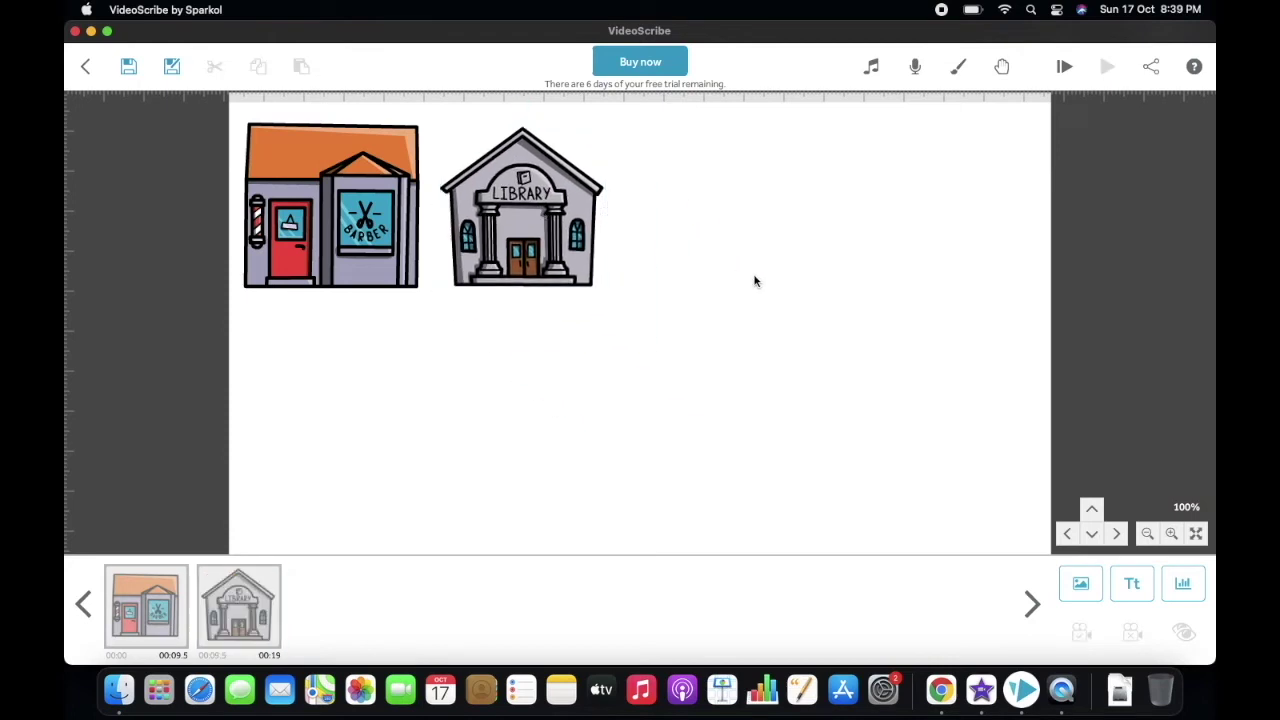
Search images for 'Explain', add the presenter-with-audience image, shrink it and place it below the library.
{"action": "key", "text": "super+i"}
{"action": "type", "text": "Exp"}
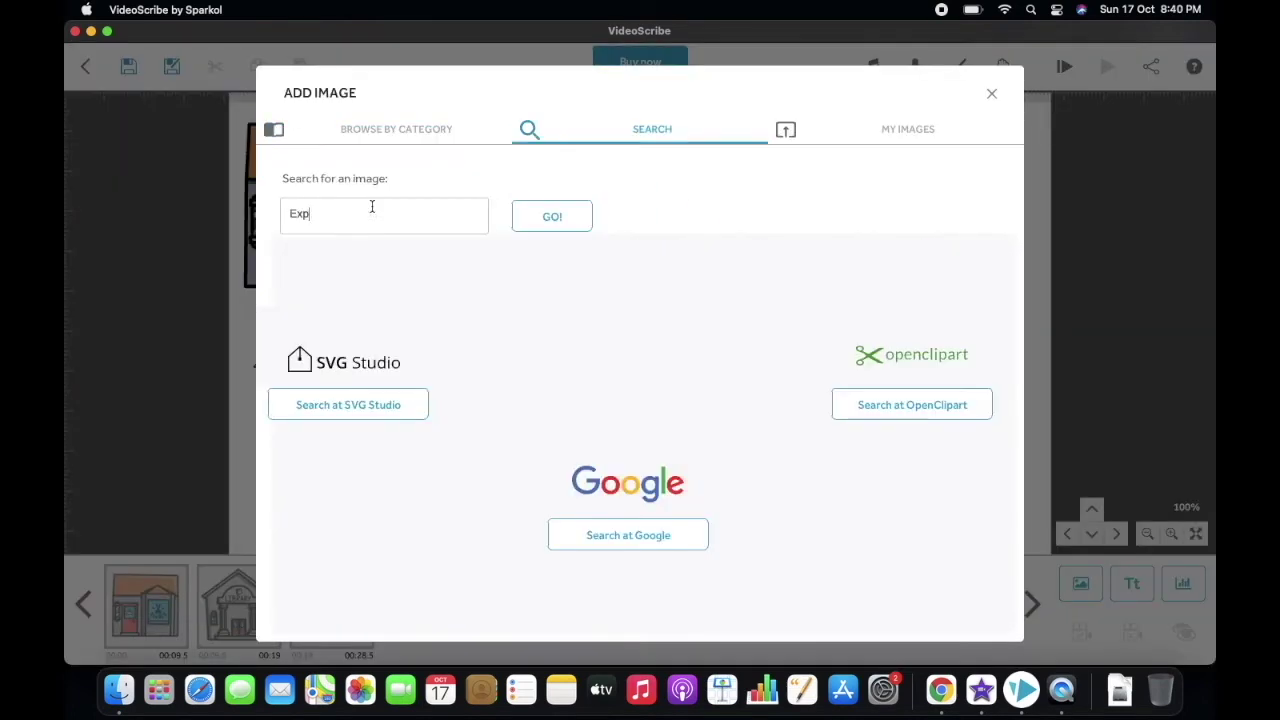
{"action": "type", "text": "lain"}
{"action": "left_click", "coordinate": [536, 232]}
{"action": "left_click", "coordinate": [352, 305]}
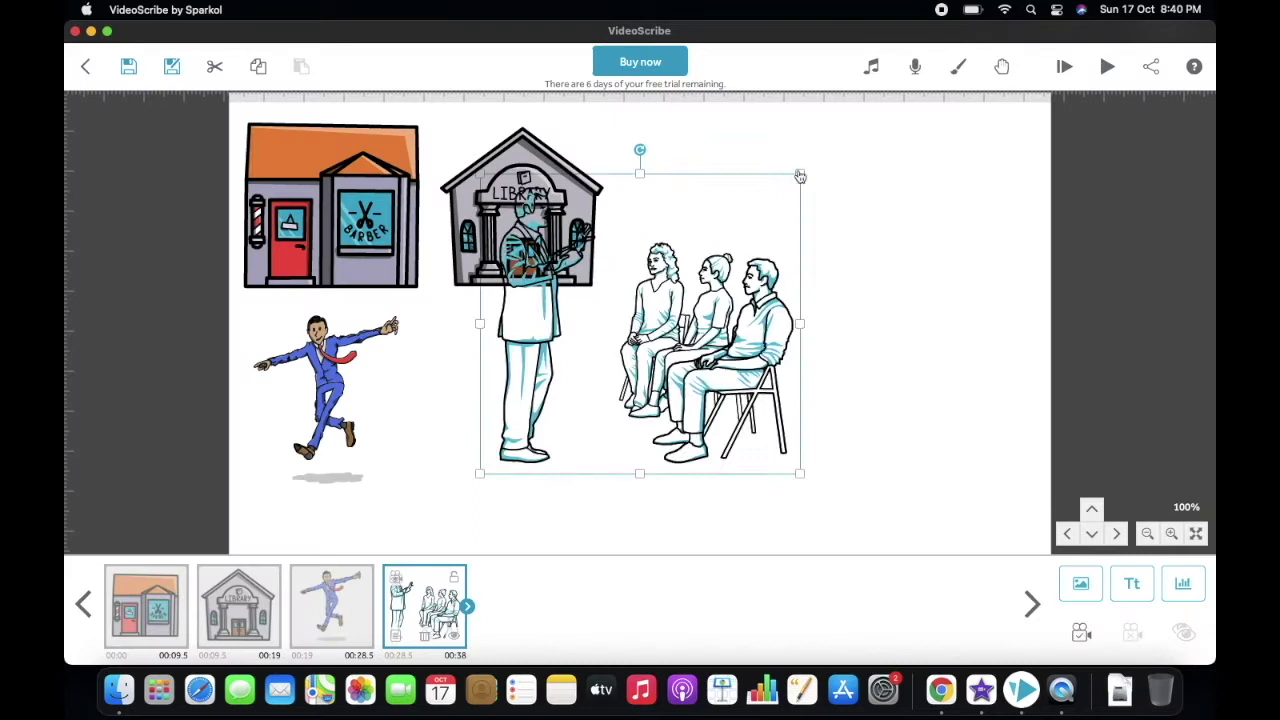
{"action": "left_click_drag", "start_coordinate": [800, 176], "coordinate": [712, 232]}
{"action": "left_click_drag", "start_coordinate": [650, 320], "coordinate": [500, 386]}
{"action": "left_click", "coordinate": [815, 406]}
Import the school building screenshot from the computer and move it to the top right.
{"action": "left_click", "coordinate": [1078, 578]}
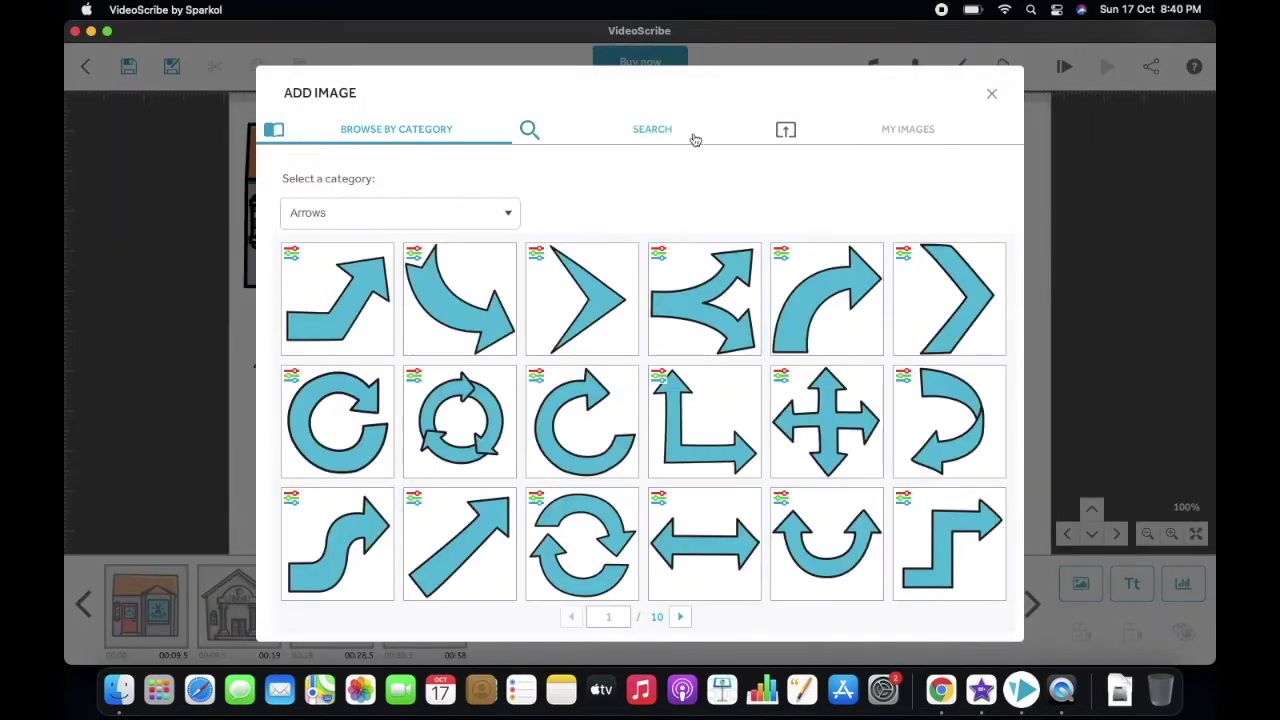
{"action": "left_click", "coordinate": [860, 137]}
{"action": "left_click", "coordinate": [400, 213]}
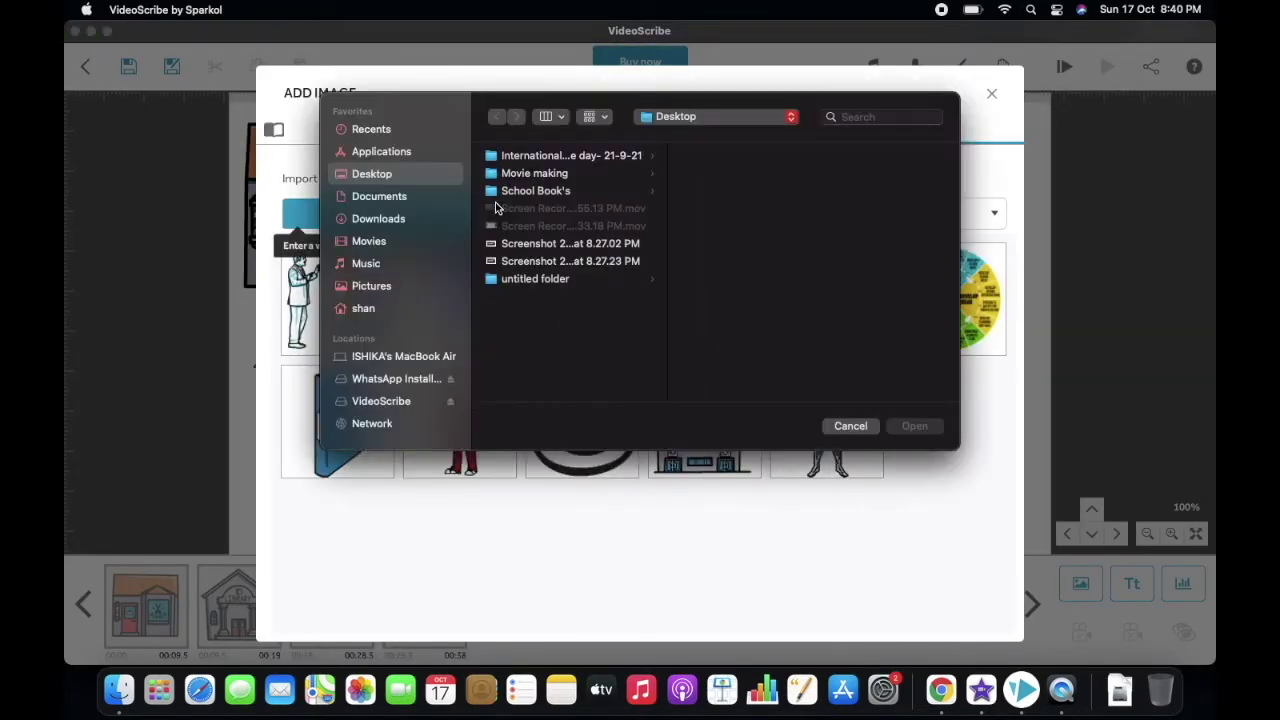
{"action": "left_click", "coordinate": [541, 262]}
{"action": "left_click", "coordinate": [914, 426]}
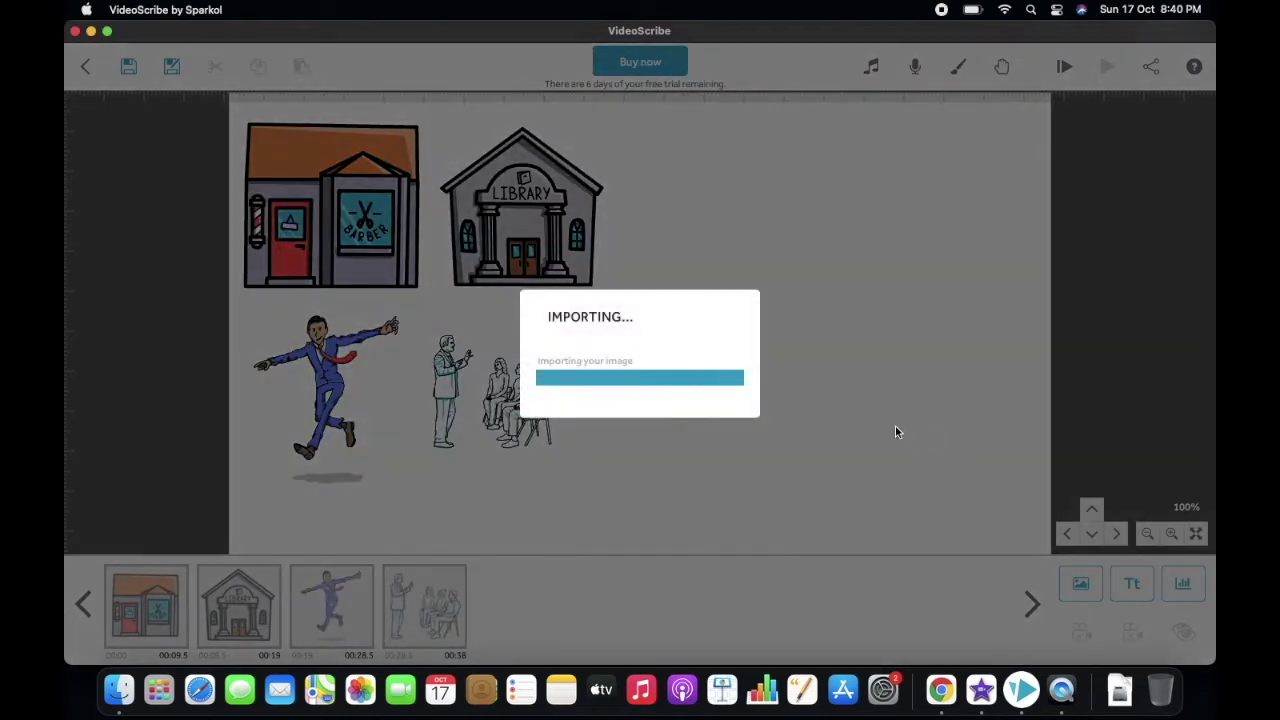
{"action": "left_click", "coordinate": [900, 474]}
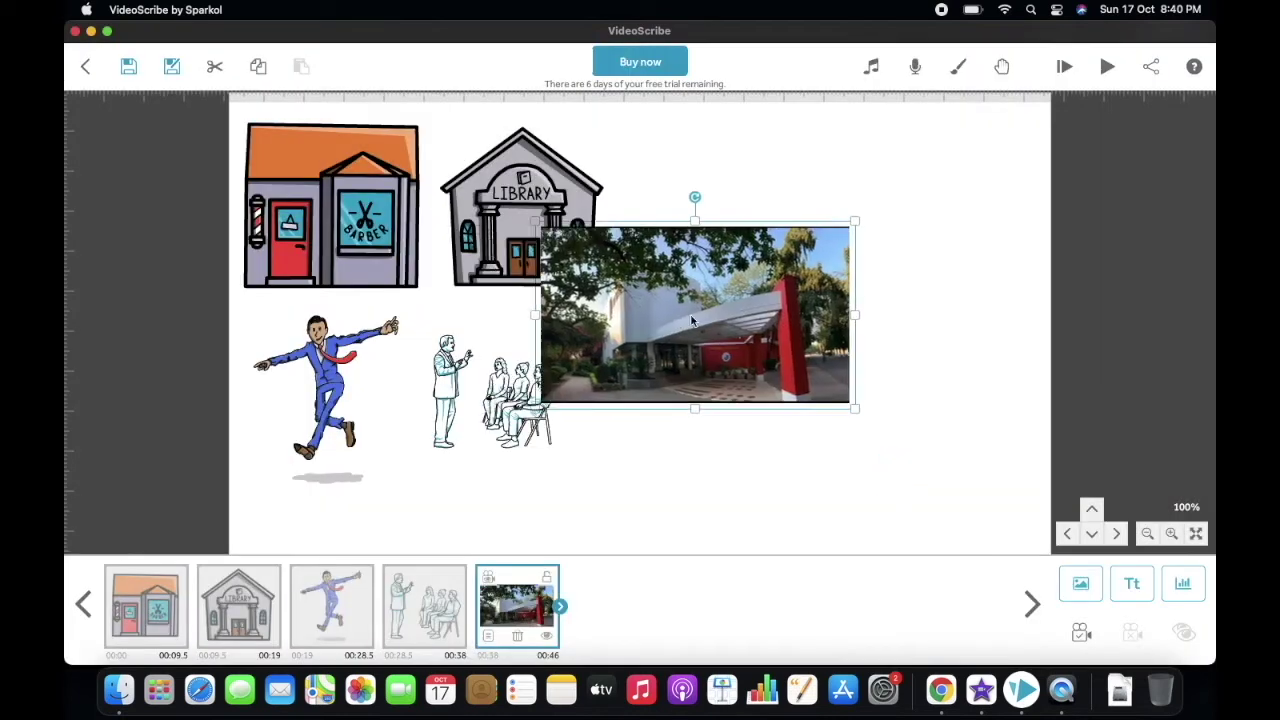
{"action": "left_click_drag", "start_coordinate": [775, 230], "coordinate": [771, 224]}
{"action": "left_click", "coordinate": [771, 391]}
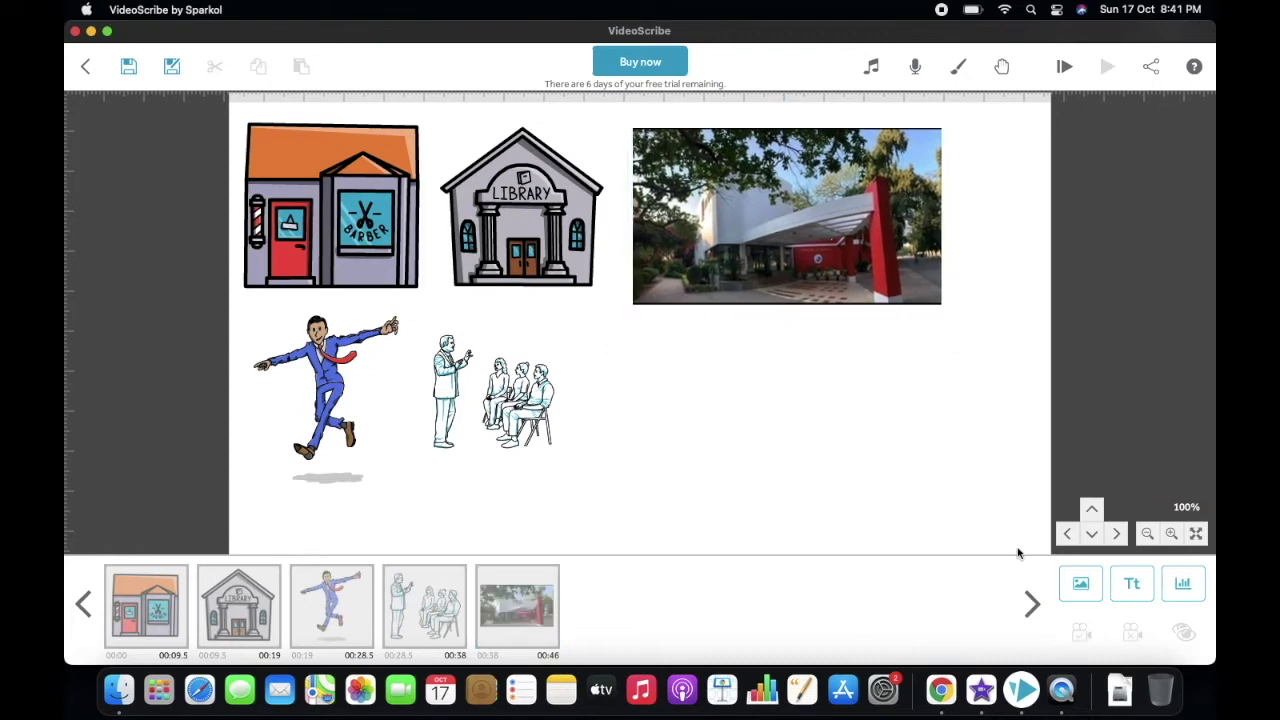
Add the design-cycle wheel from My Images to the canvas.
{"action": "left_click", "coordinate": [1087, 595]}
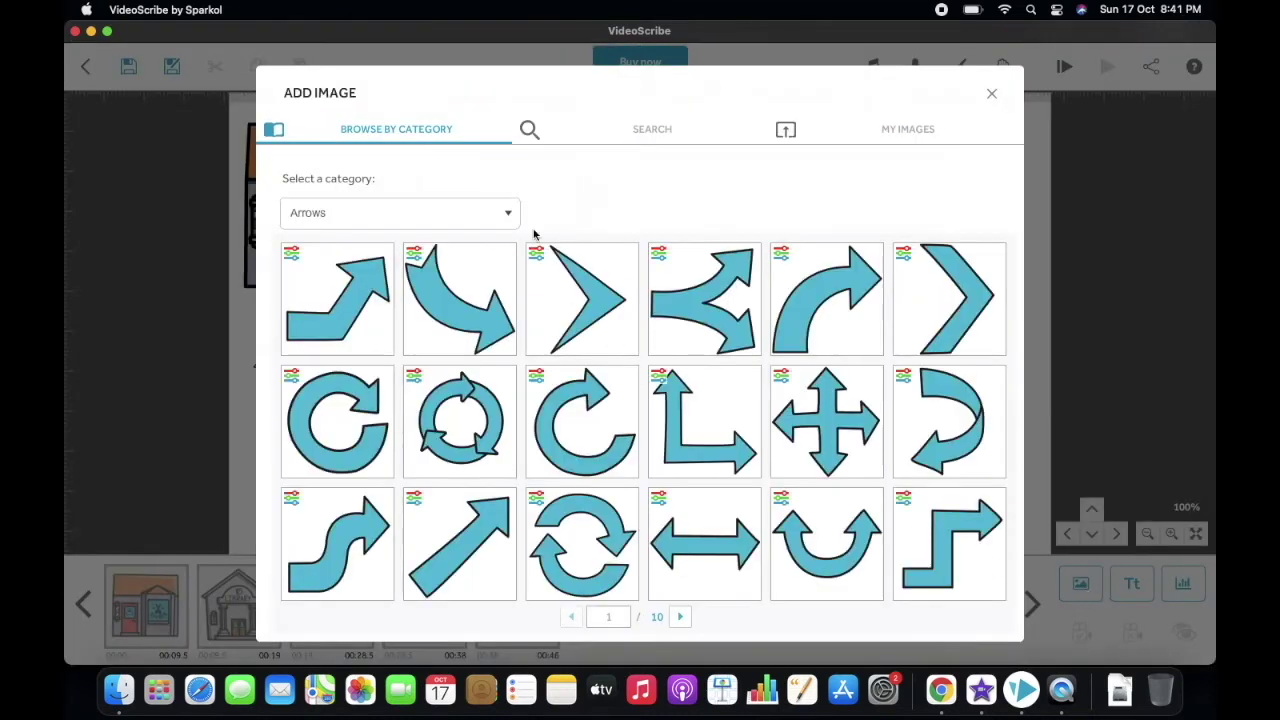
{"action": "left_click", "coordinate": [487, 209]}
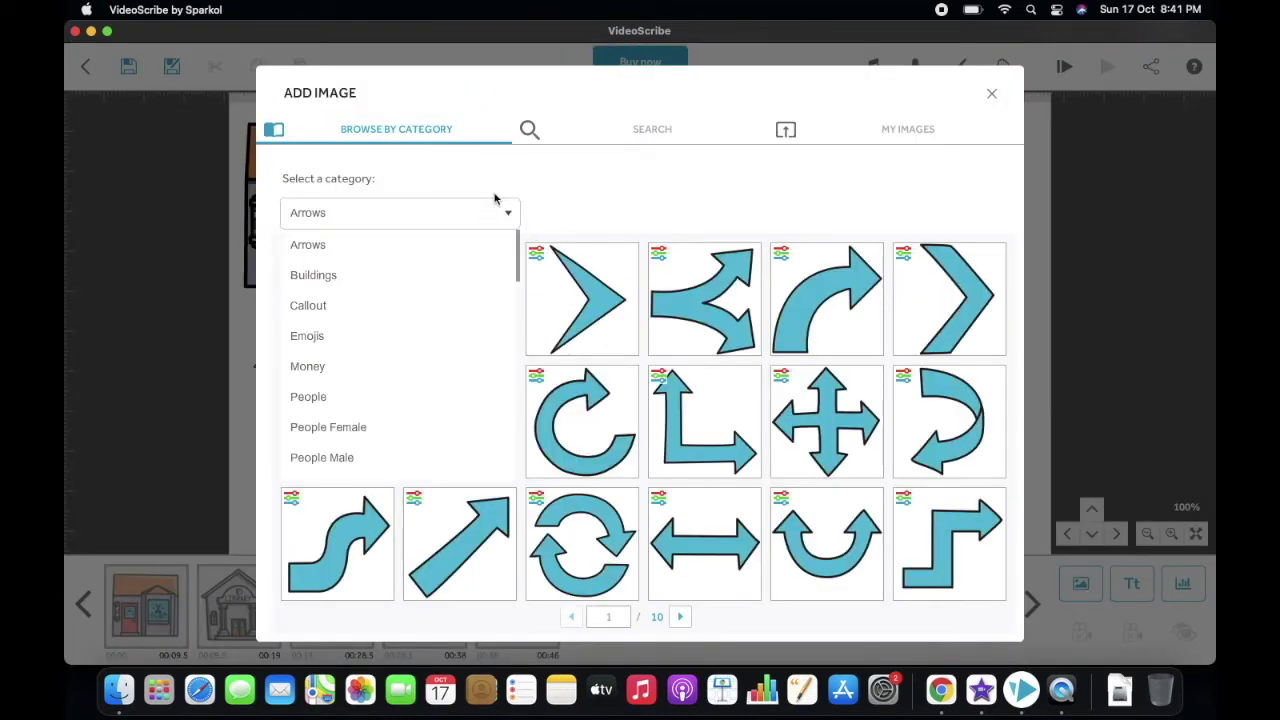
{"action": "left_click", "coordinate": [849, 146]}
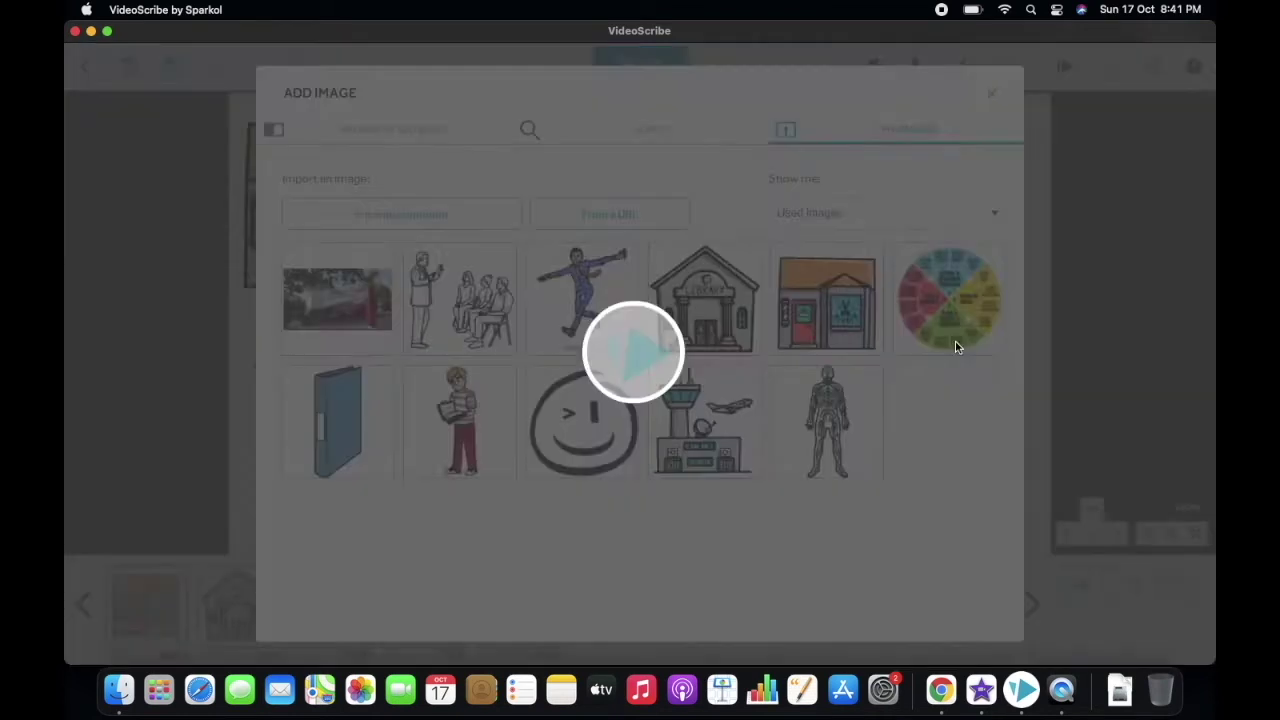
{"action": "left_click", "coordinate": [955, 341]}
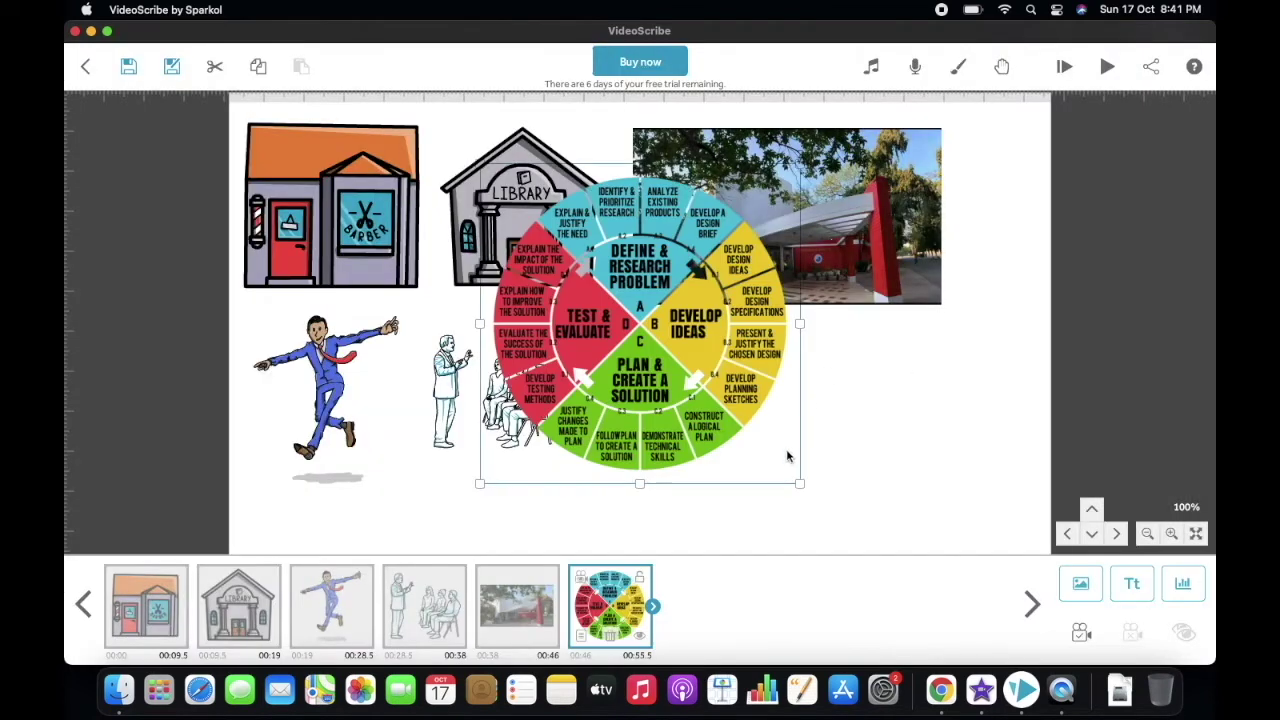
Move the wheel below the school photo and add the text 'Choithram international'.
{"action": "left_click_drag", "start_coordinate": [610, 315], "coordinate": [642, 395]}
{"action": "left_click", "coordinate": [797, 417]}
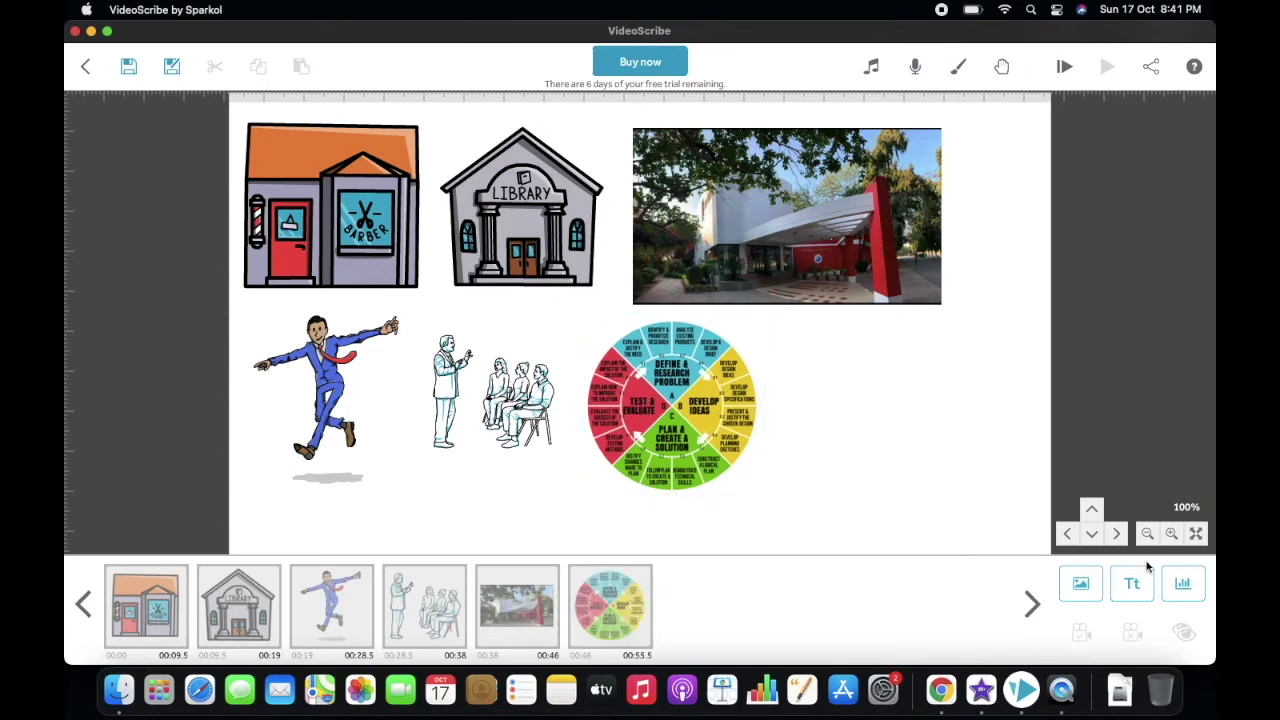
{"action": "left_click", "coordinate": [1135, 595]}
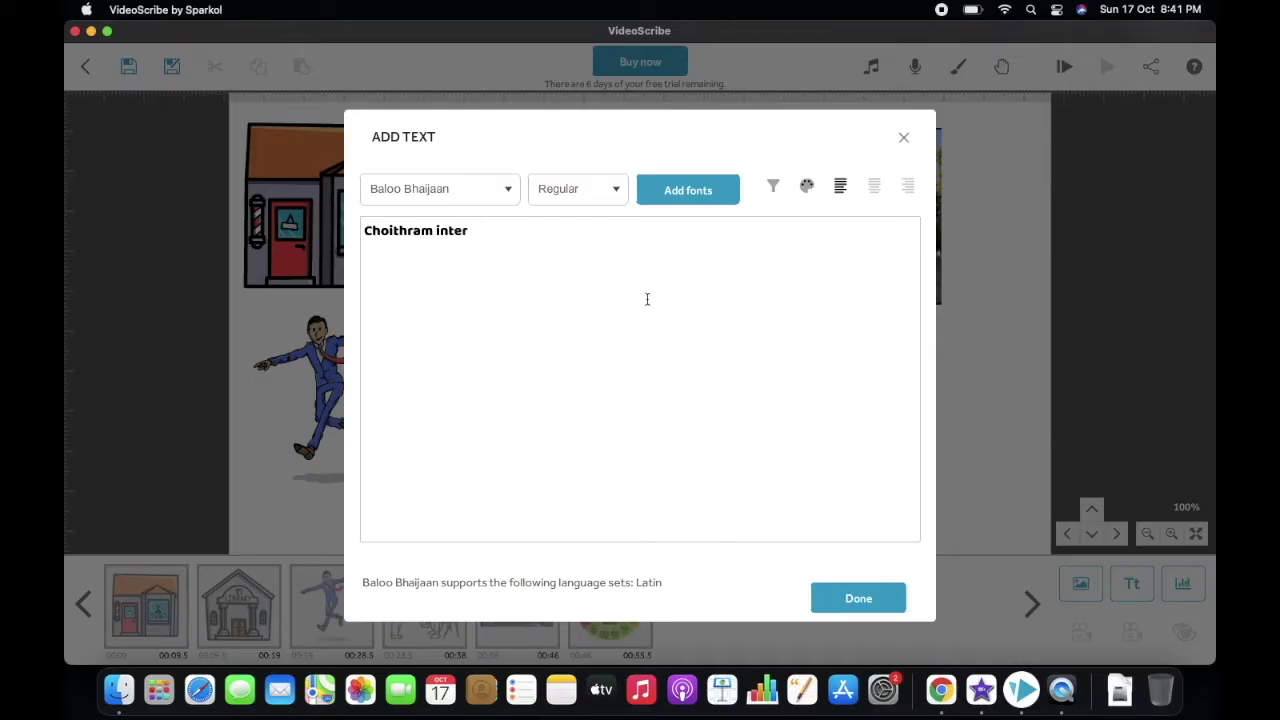
{"action": "type", "text": "Choithram international"}
{"action": "left_click", "coordinate": [886, 598]}
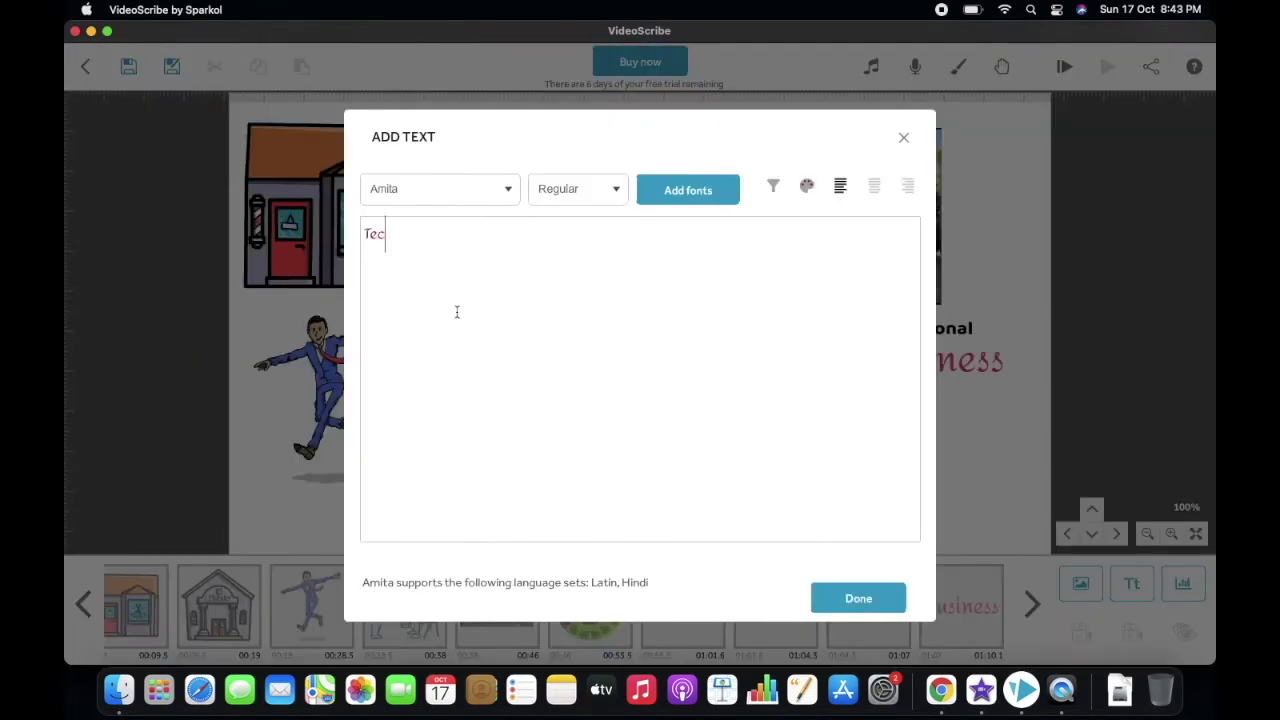
Add a 'Tech' label beside Business and a green 'Software' label.
{"action": "type", "text": "h"}
{"action": "left_click", "coordinate": [858, 598]}
{"action": "left_click_drag", "start_coordinate": [634, 314], "coordinate": [968, 405]}
{"action": "left_click", "coordinate": [1131, 585]}
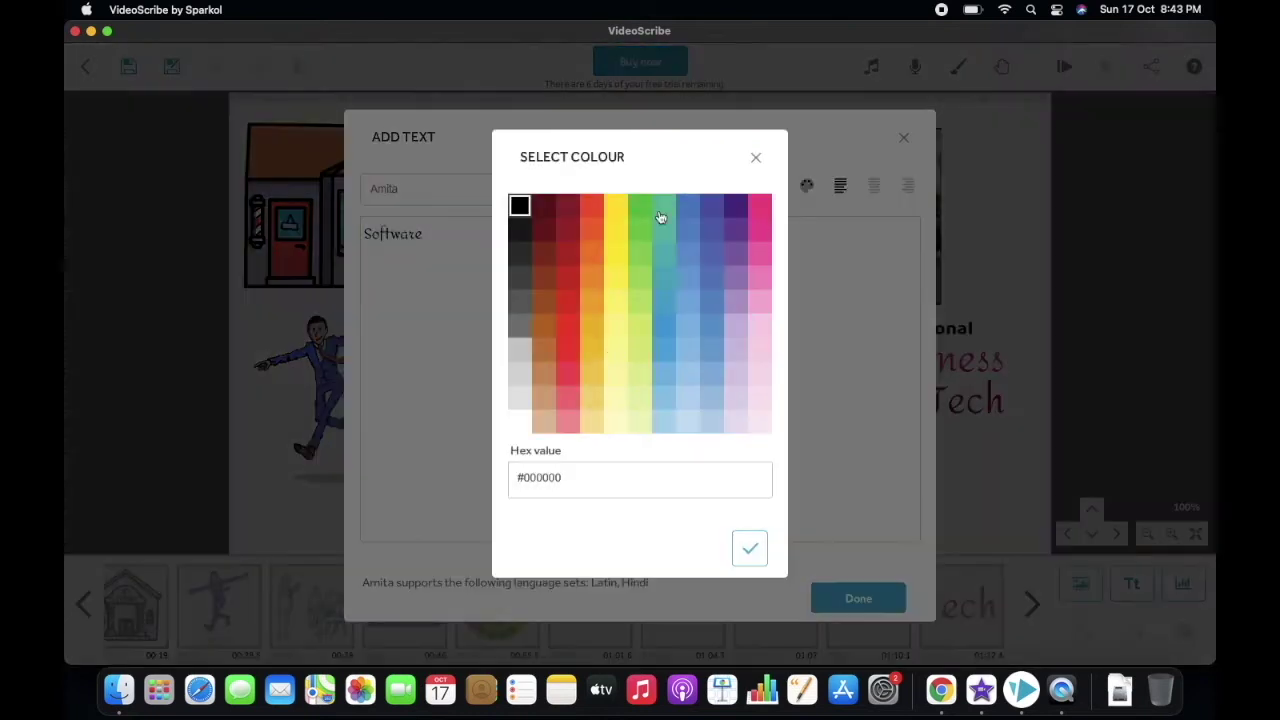
{"action": "left_click", "coordinate": [660, 214]}
{"action": "left_click", "coordinate": [749, 546]}
{"action": "left_click", "coordinate": [858, 598]}
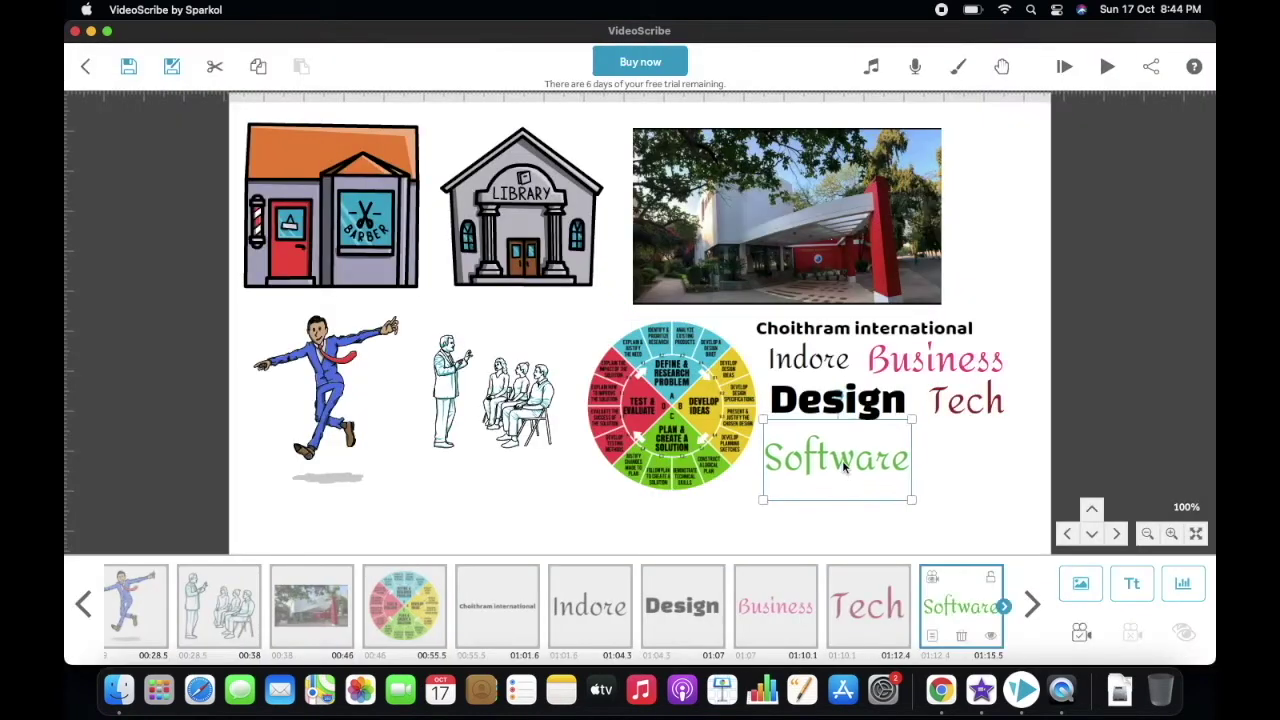
{"action": "left_click", "coordinate": [1065, 67]}
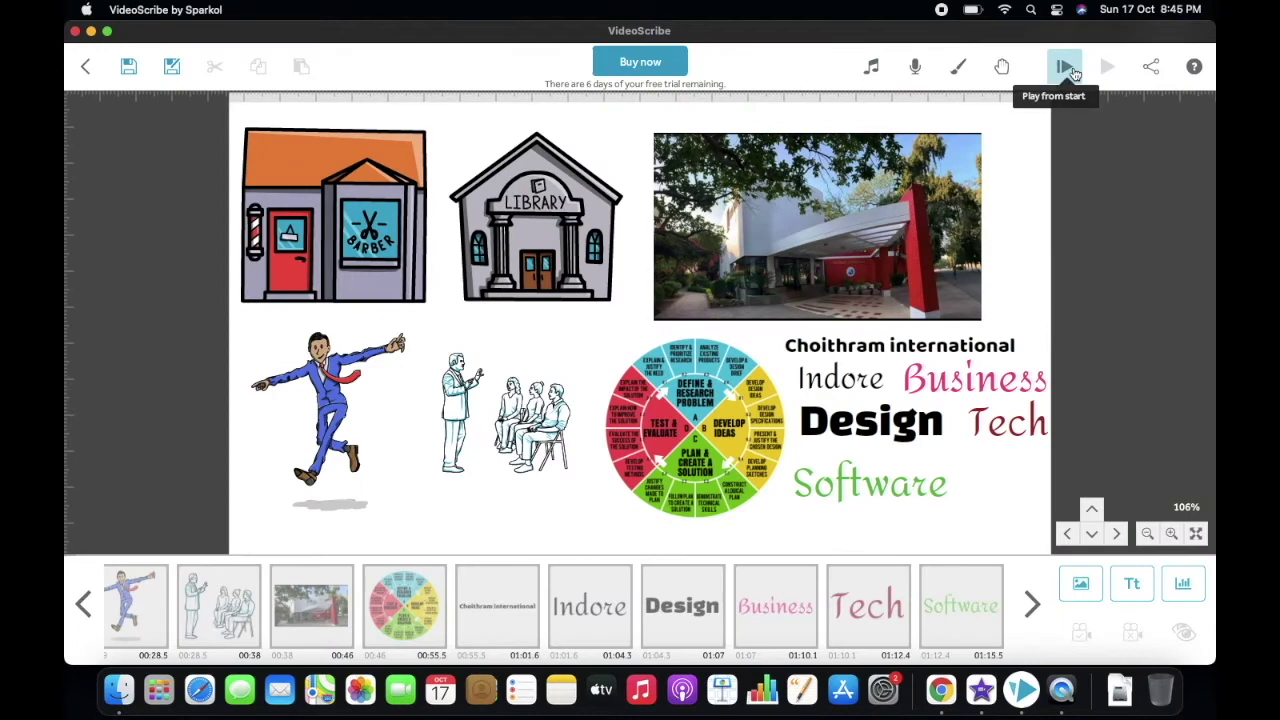
{"action": "left_click", "coordinate": [1068, 68]}
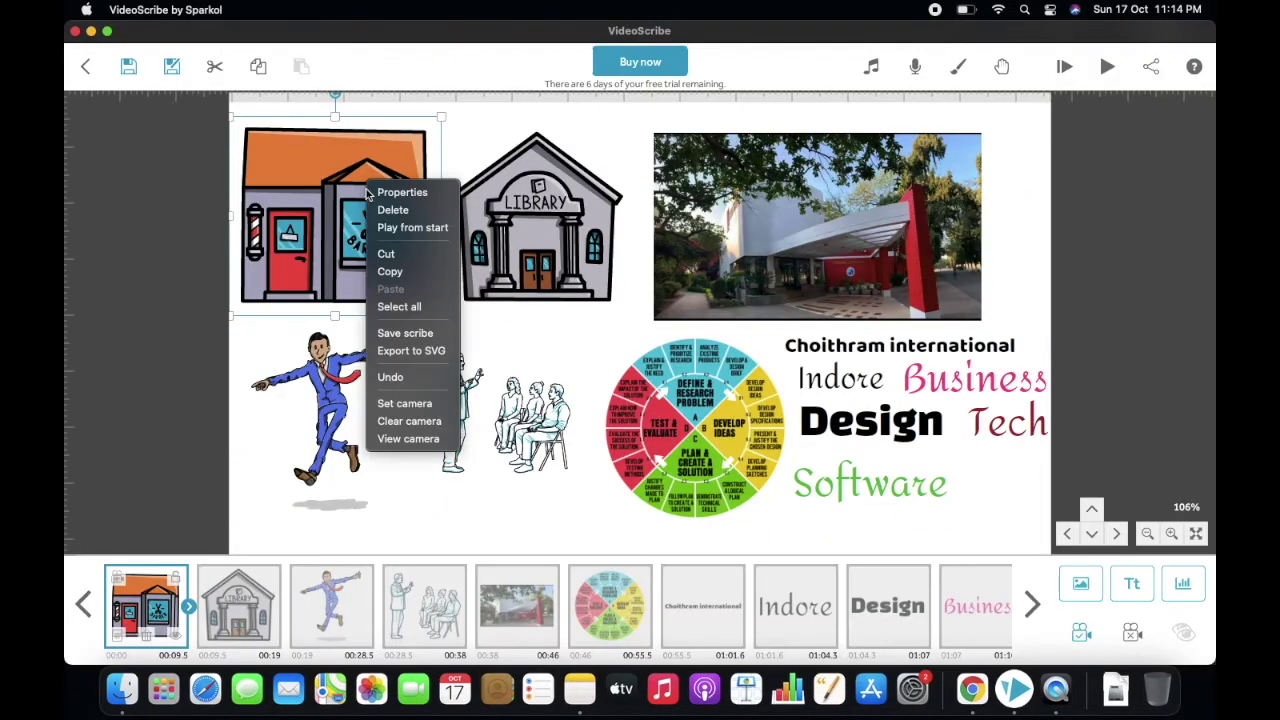
Set camera views on the barber shop, library and dancing man drawings.
{"action": "left_click", "coordinate": [367, 189]}
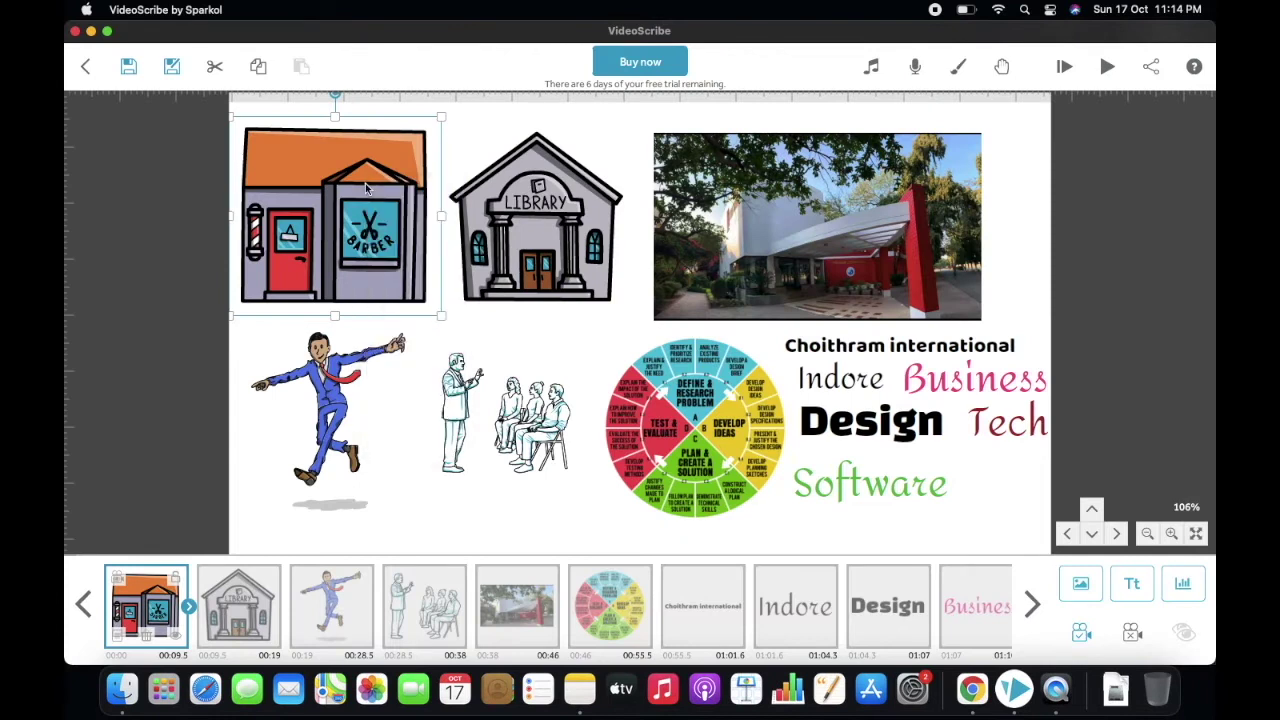
{"action": "right_click", "coordinate": [367, 189]}
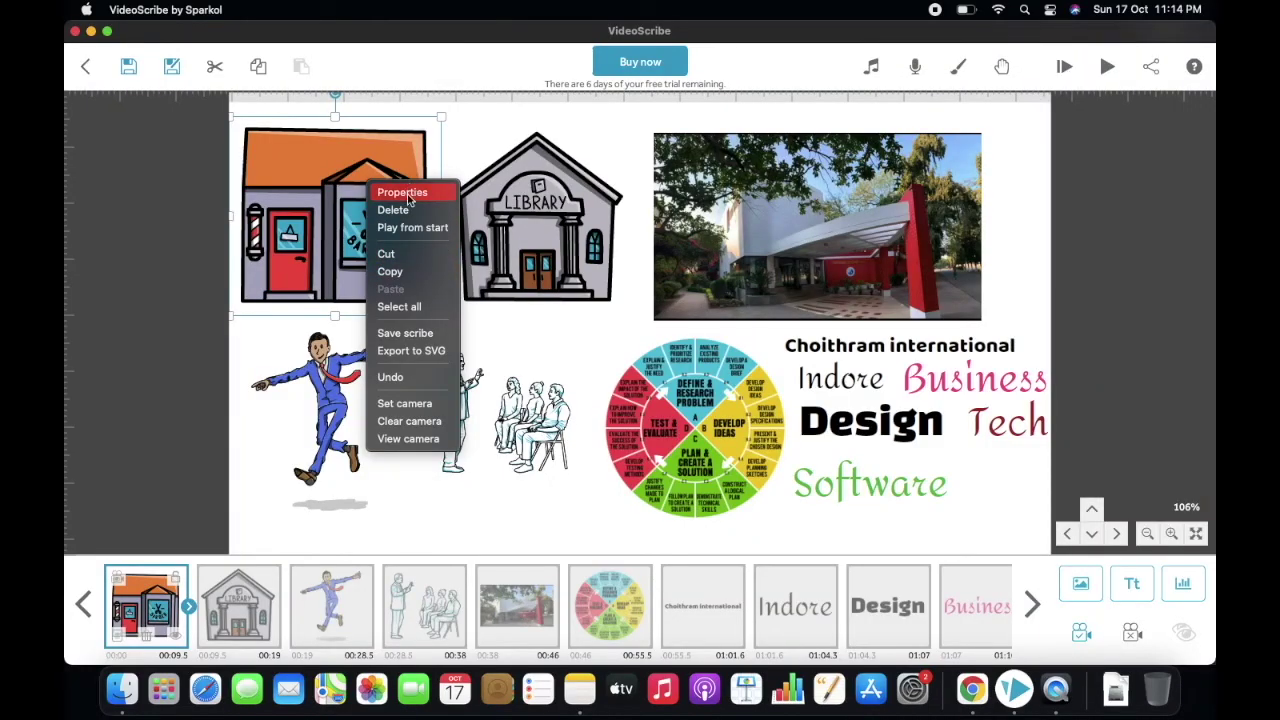
{"action": "left_click", "coordinate": [402, 192]}
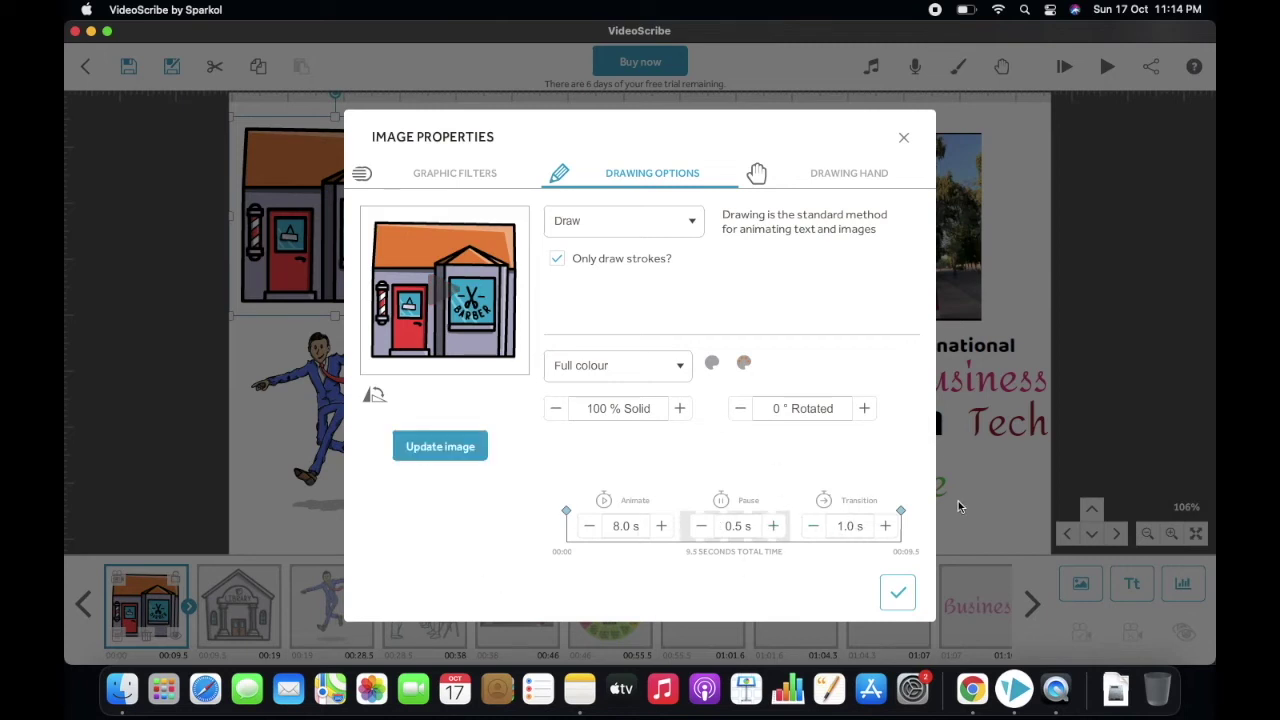
{"action": "left_click", "coordinate": [903, 137]}
{"action": "right_click", "coordinate": [339, 210]}
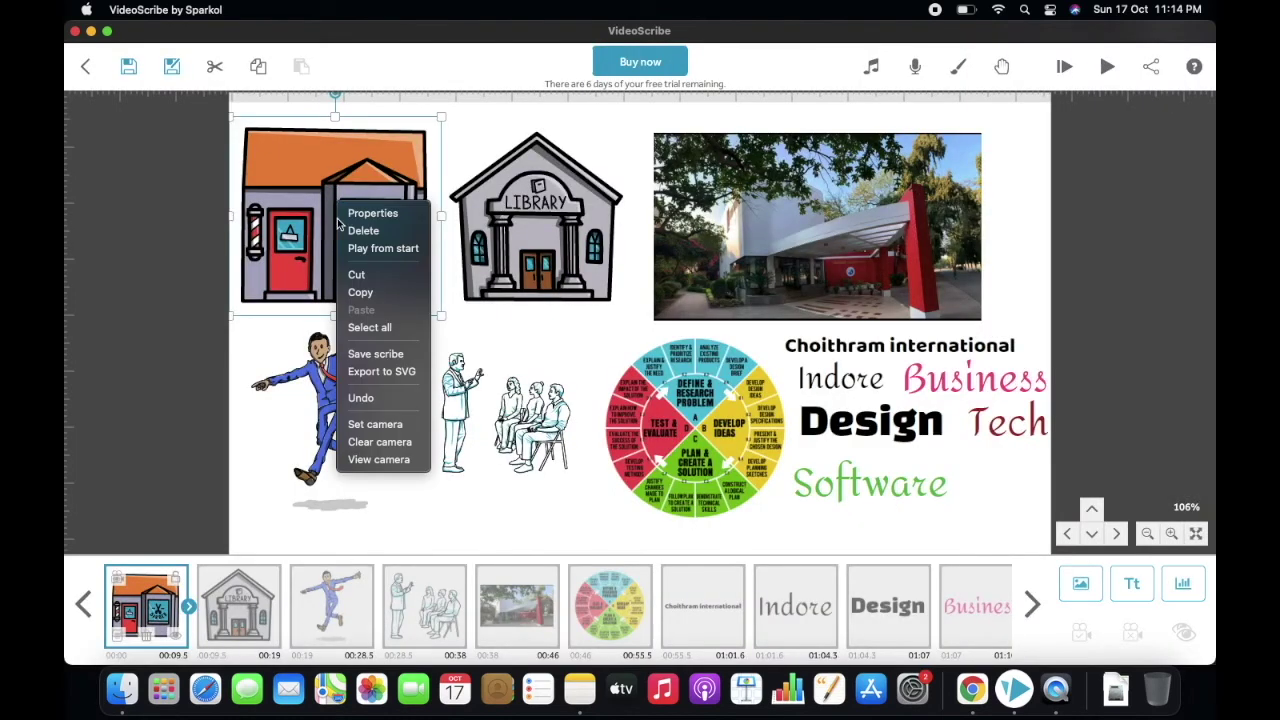
{"action": "left_click", "coordinate": [377, 428]}
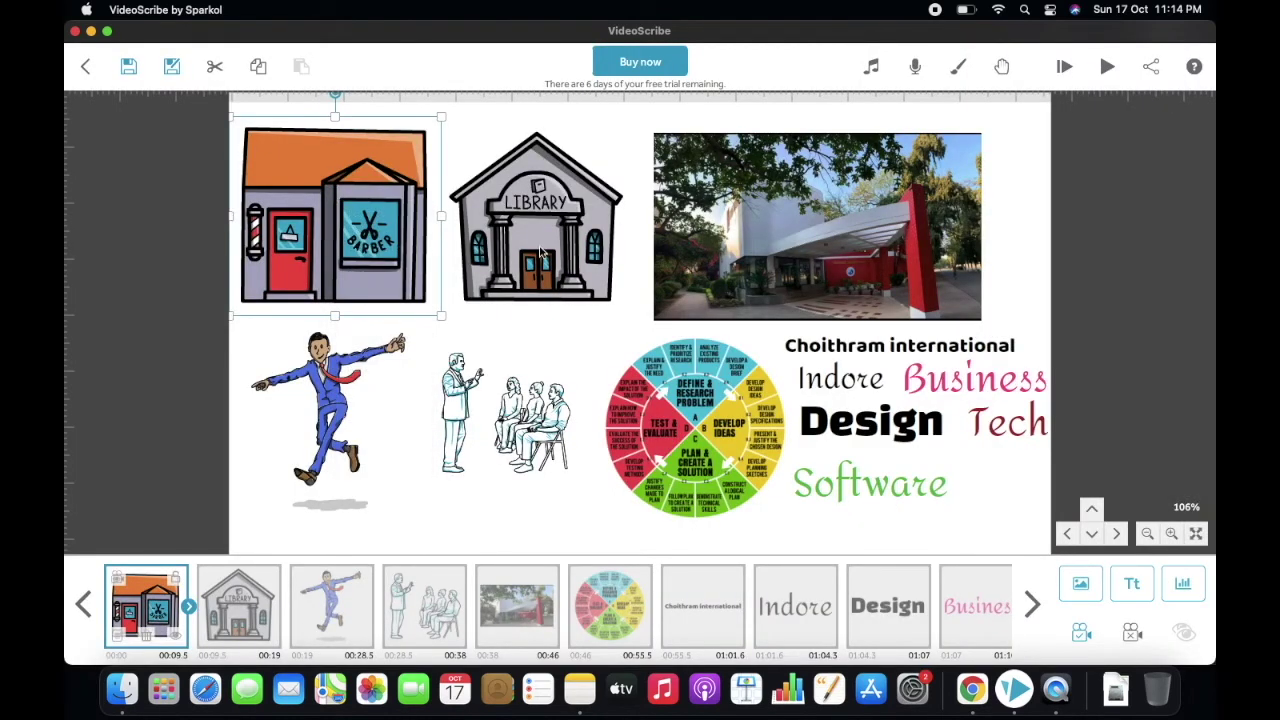
{"action": "right_click", "coordinate": [556, 222]}
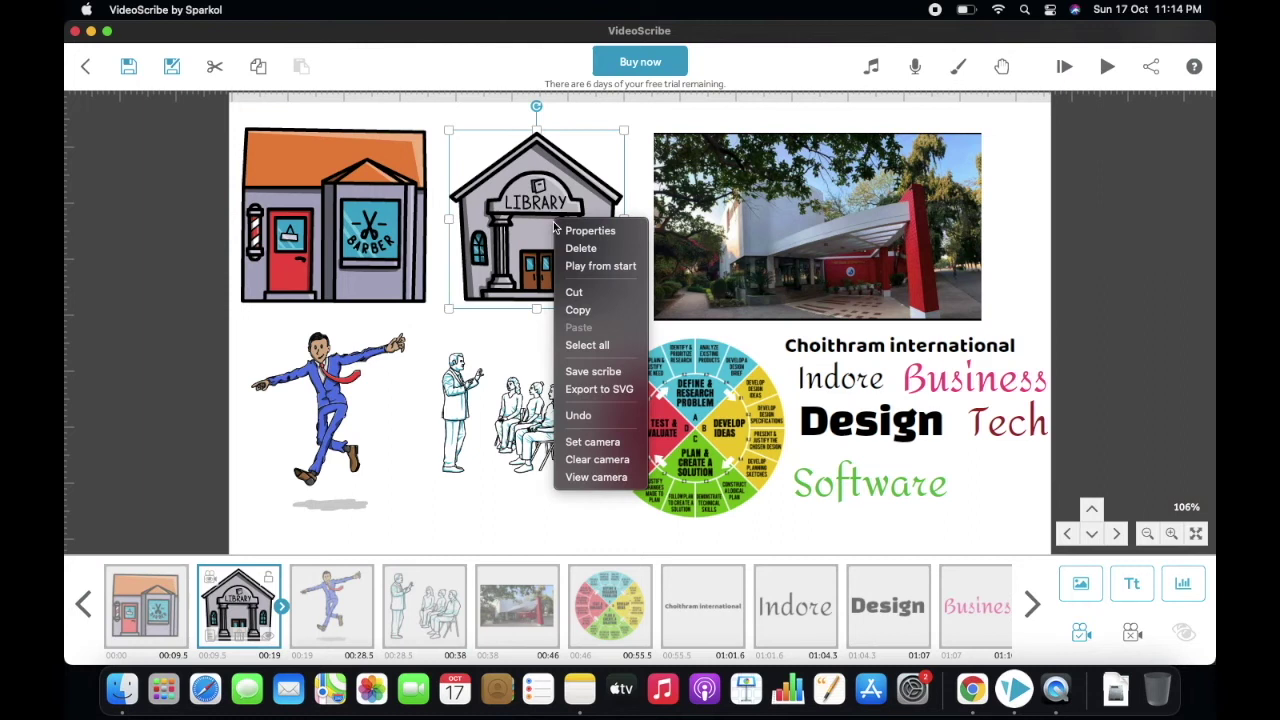
{"action": "left_click", "coordinate": [604, 443]}
{"action": "left_click", "coordinate": [334, 372]}
{"action": "right_click", "coordinate": [334, 372]}
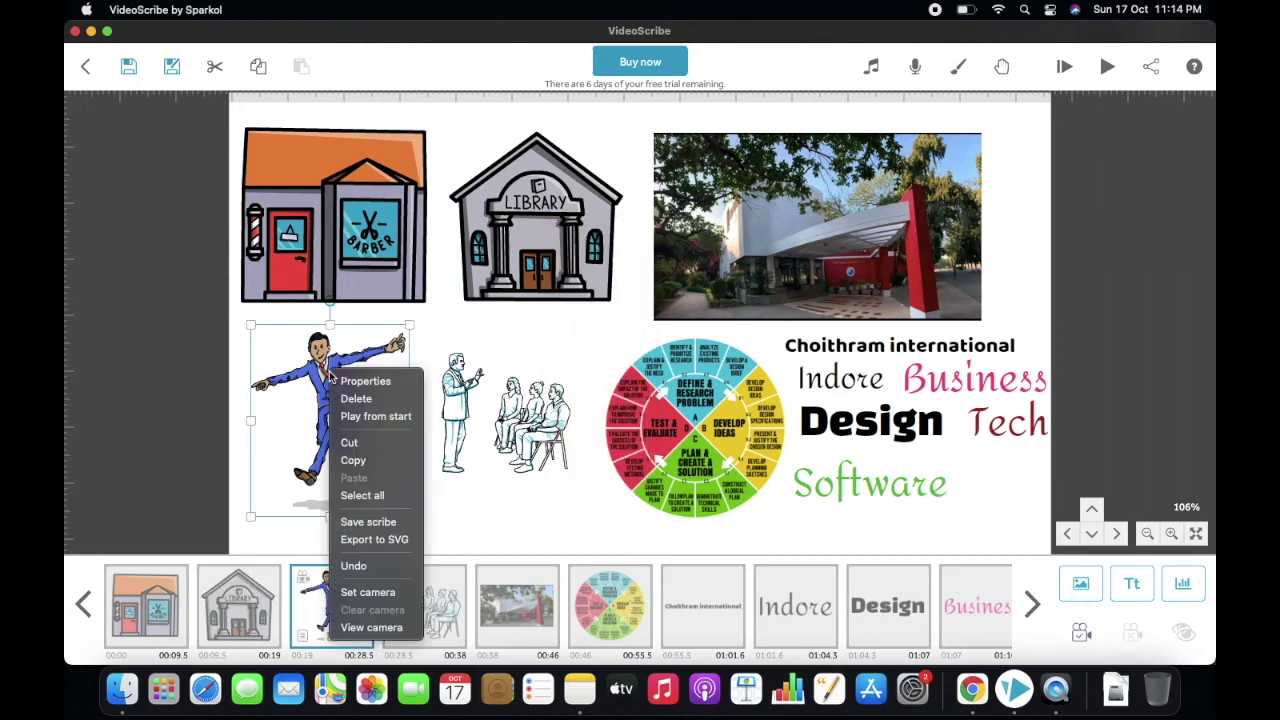
{"action": "left_click", "coordinate": [368, 592]}
Fix the camera on the teacher sketch, circle diagram and Choithram international text, then preview from start.
{"action": "left_click", "coordinate": [452, 408]}
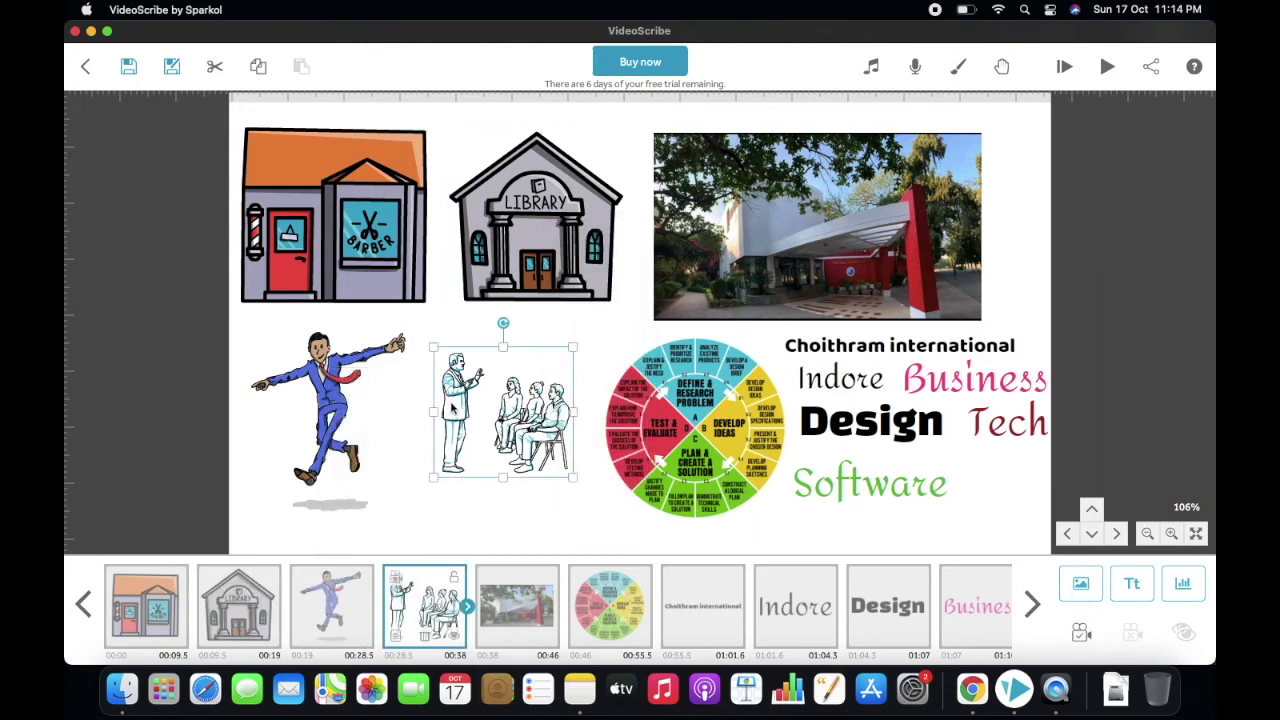
{"action": "right_click", "coordinate": [452, 408]}
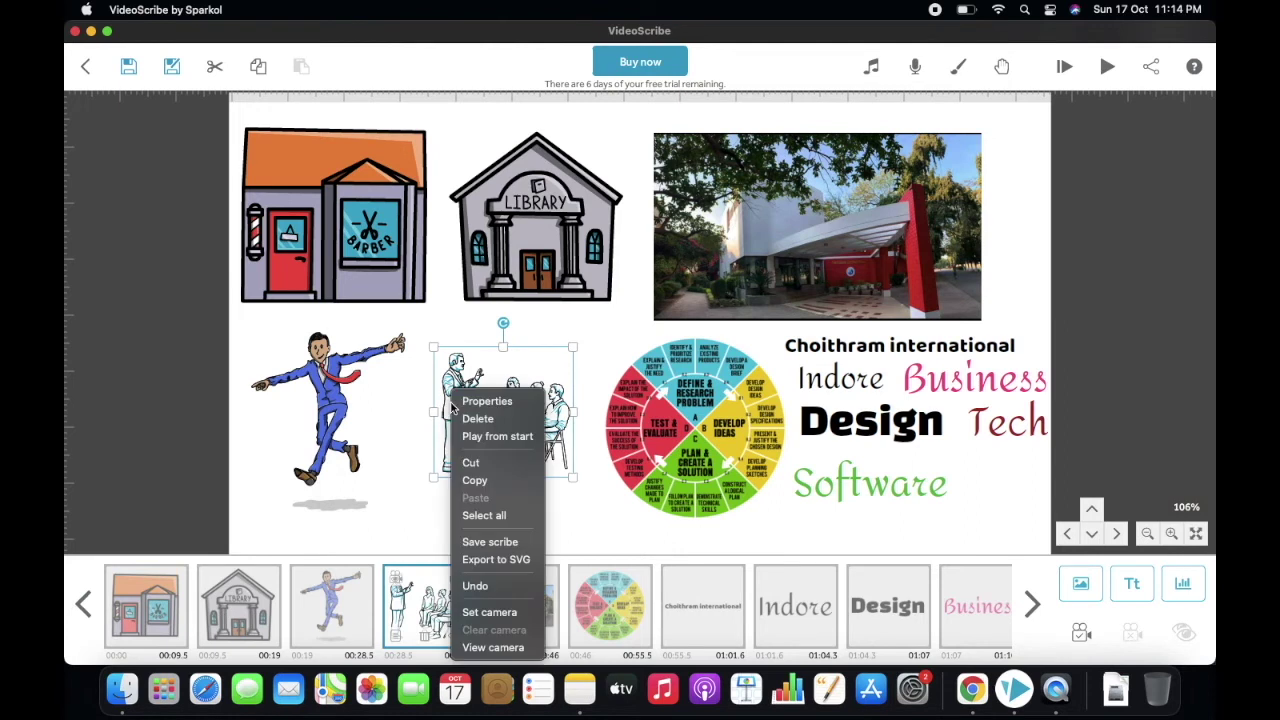
{"action": "left_click", "coordinate": [490, 611]}
{"action": "left_click", "coordinate": [690, 396]}
{"action": "right_click", "coordinate": [690, 396]}
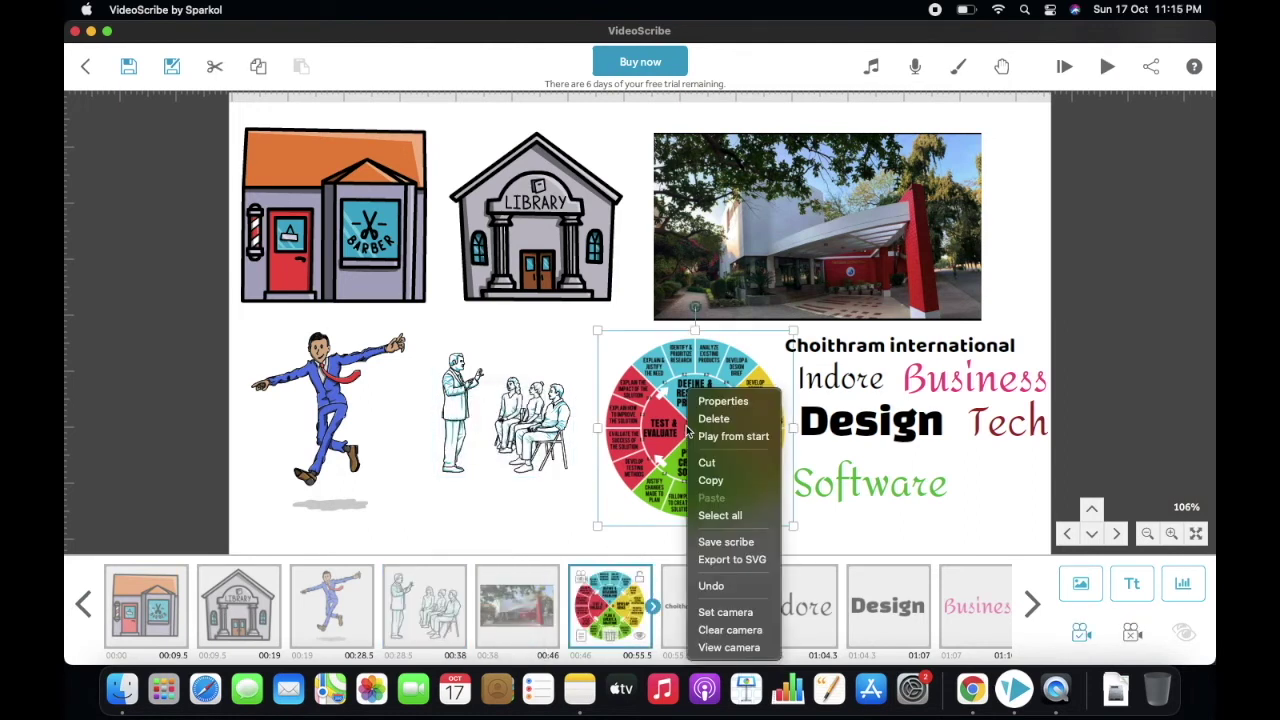
{"action": "left_click", "coordinate": [710, 612]}
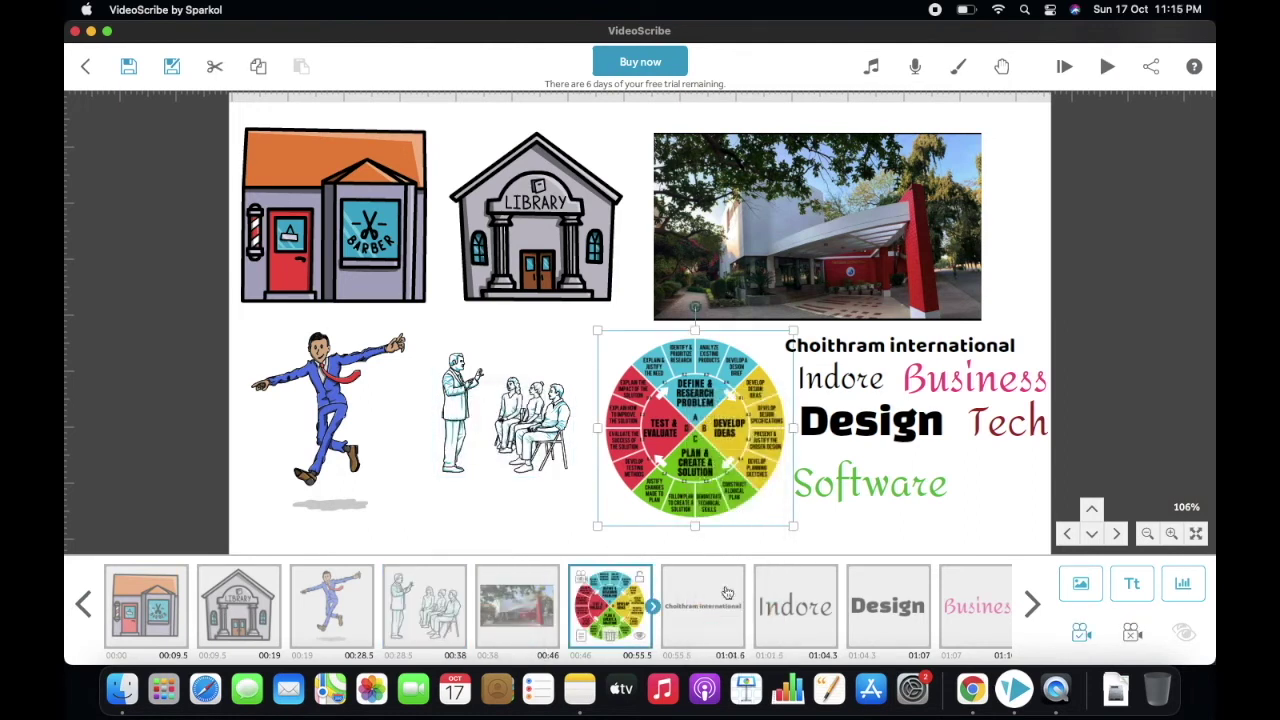
{"action": "left_click", "coordinate": [813, 340]}
{"action": "right_click", "coordinate": [815, 340]}
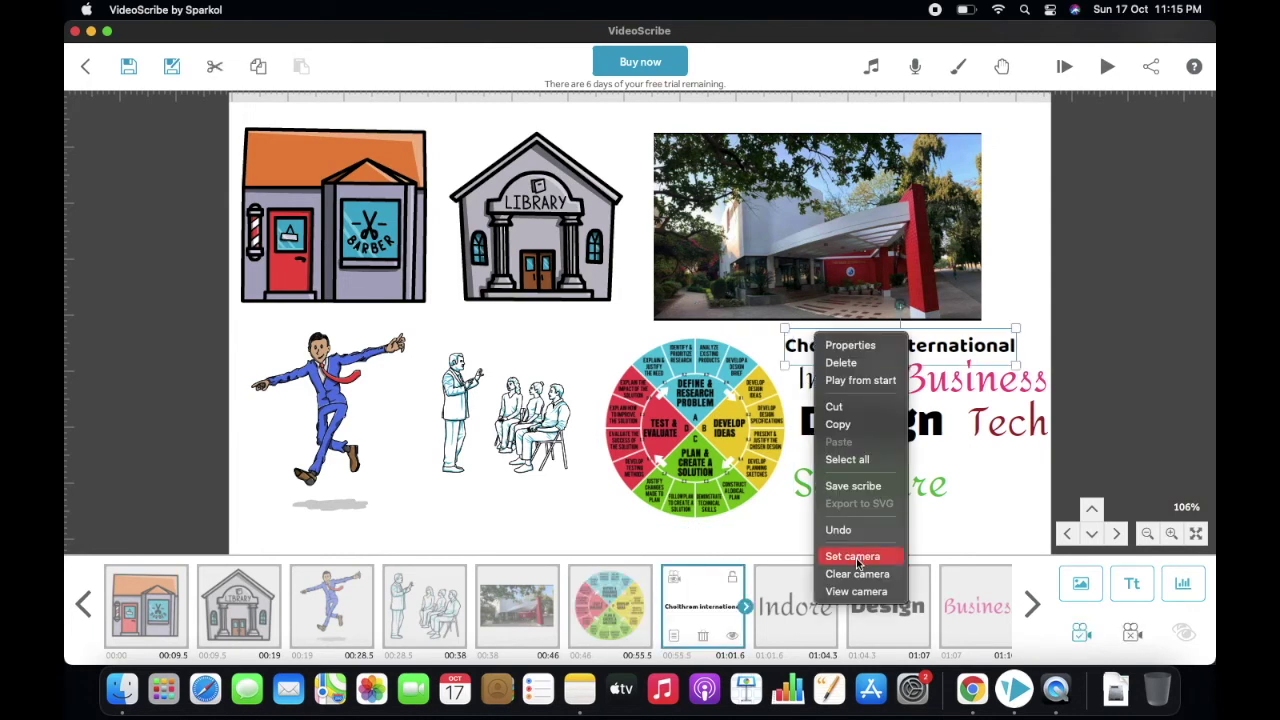
{"action": "left_click", "coordinate": [856, 558]}
{"action": "left_click", "coordinate": [1064, 66]}
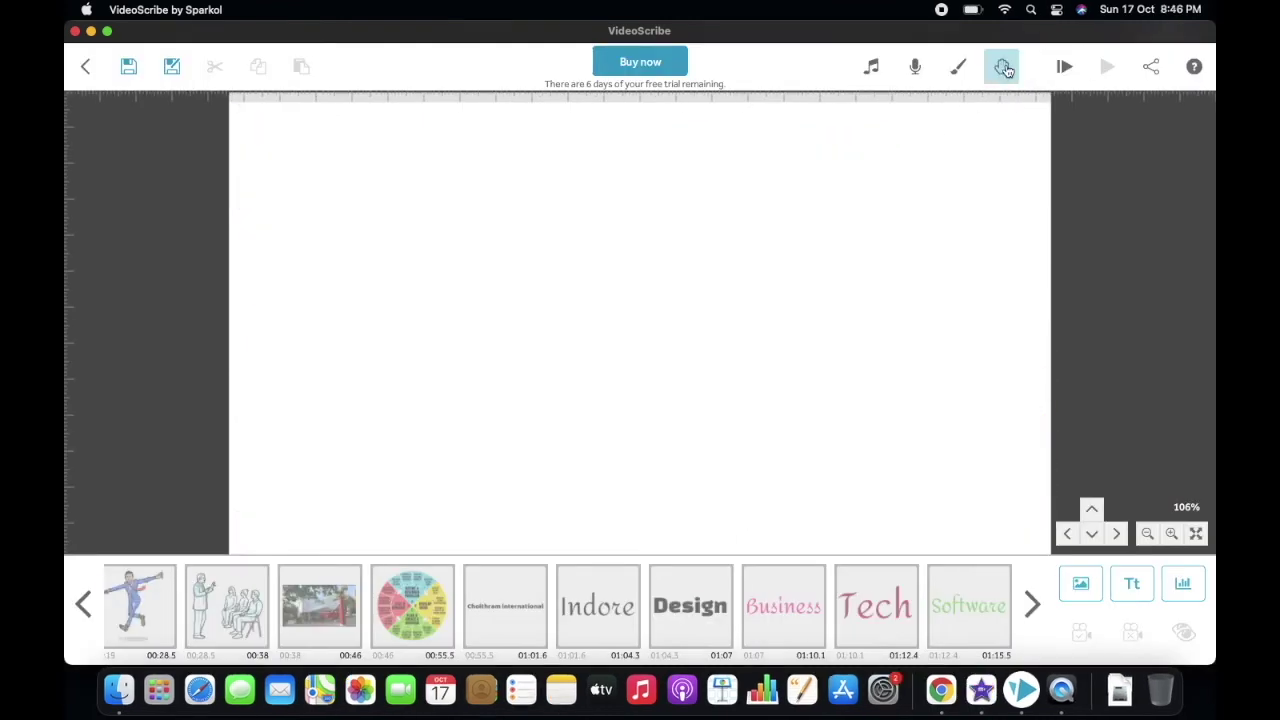
Preview drawing with no hand and browse the pens, rosie, matt and hannah hand sets.
{"action": "left_click", "coordinate": [1004, 67]}
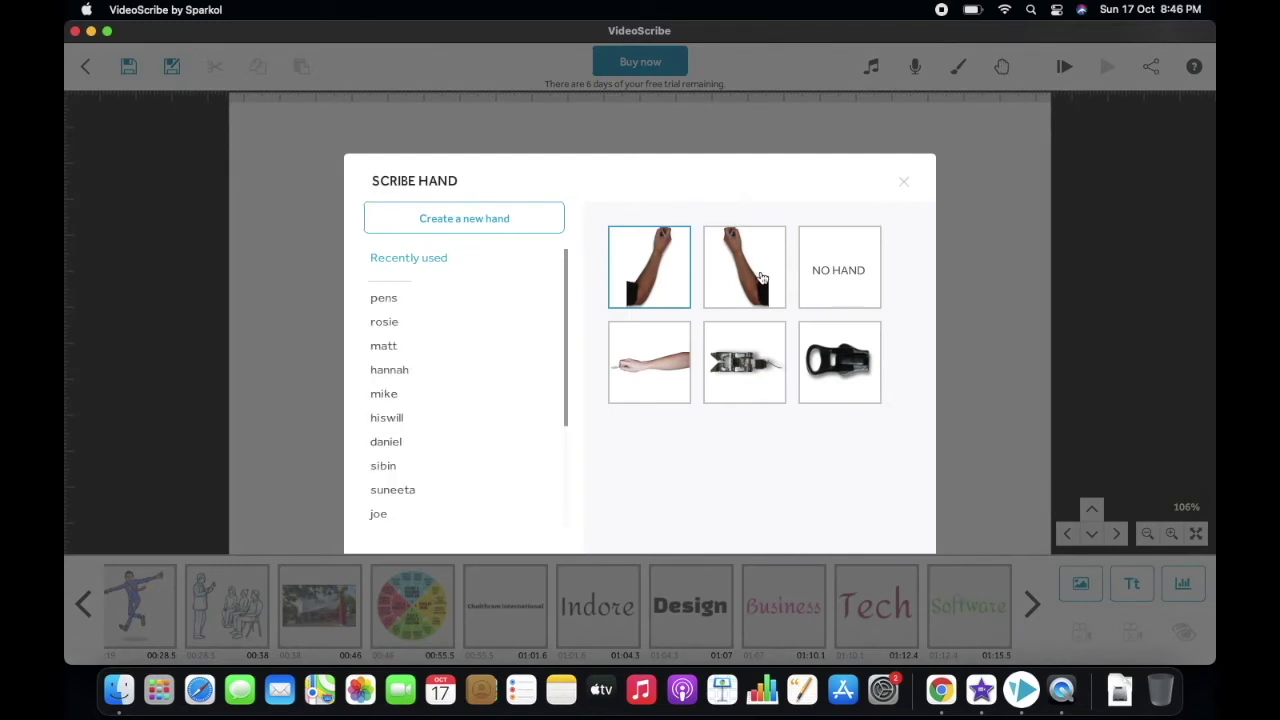
{"action": "left_click", "coordinate": [839, 278]}
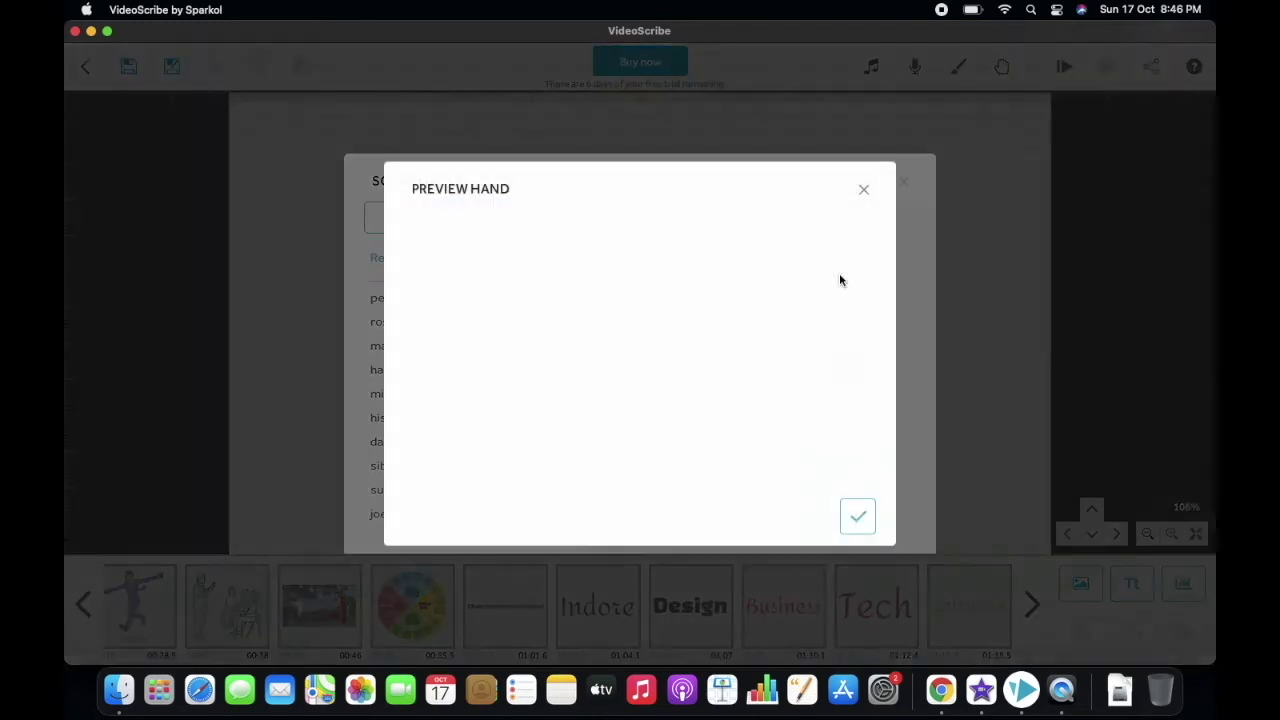
{"action": "left_click", "coordinate": [857, 517]}
{"action": "left_click", "coordinate": [386, 299]}
{"action": "left_click", "coordinate": [385, 322]}
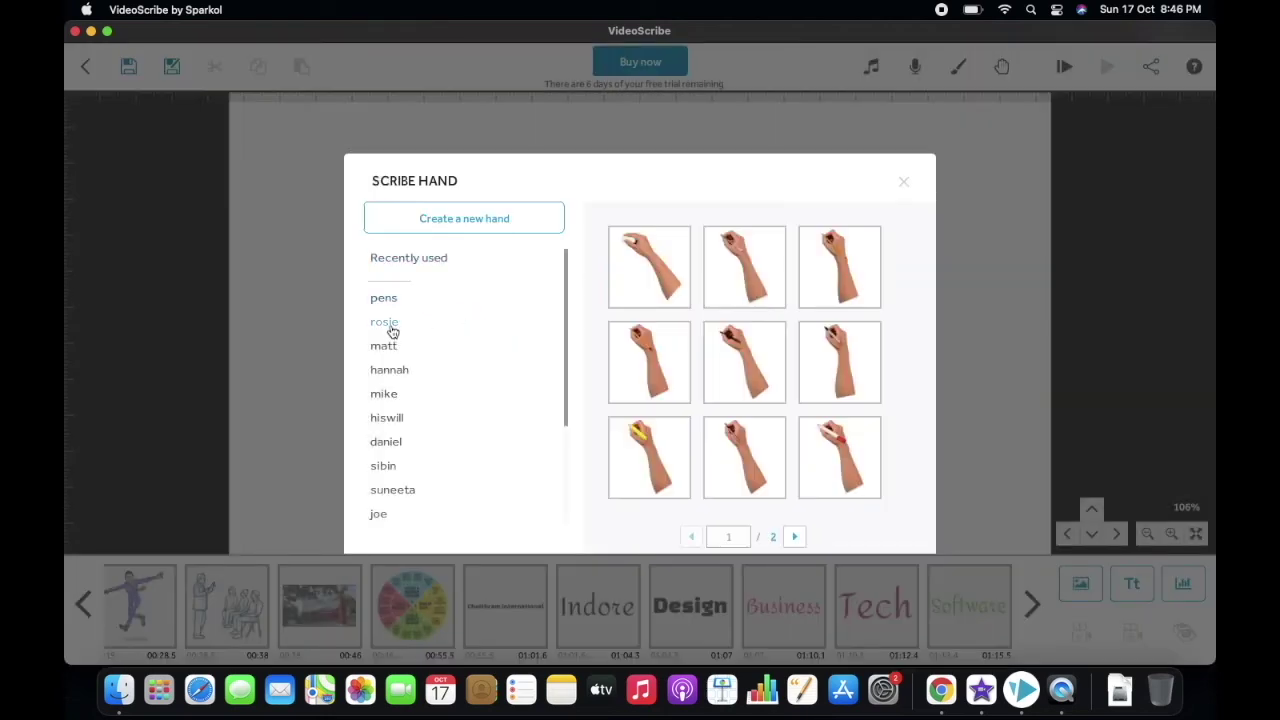
{"action": "left_click", "coordinate": [388, 347]}
{"action": "left_click", "coordinate": [390, 370]}
Start creating a custom hand, then cancel choosing its image.
{"action": "left_click", "coordinate": [455, 218]}
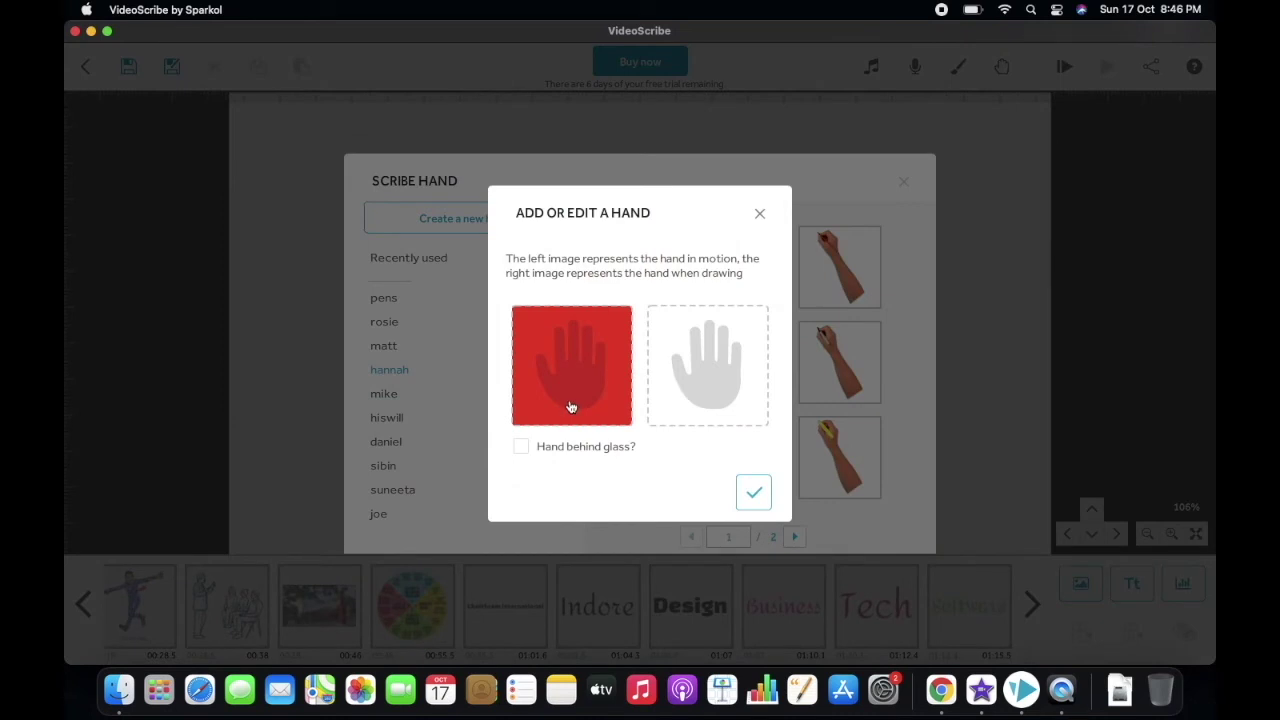
{"action": "left_click", "coordinate": [571, 407]}
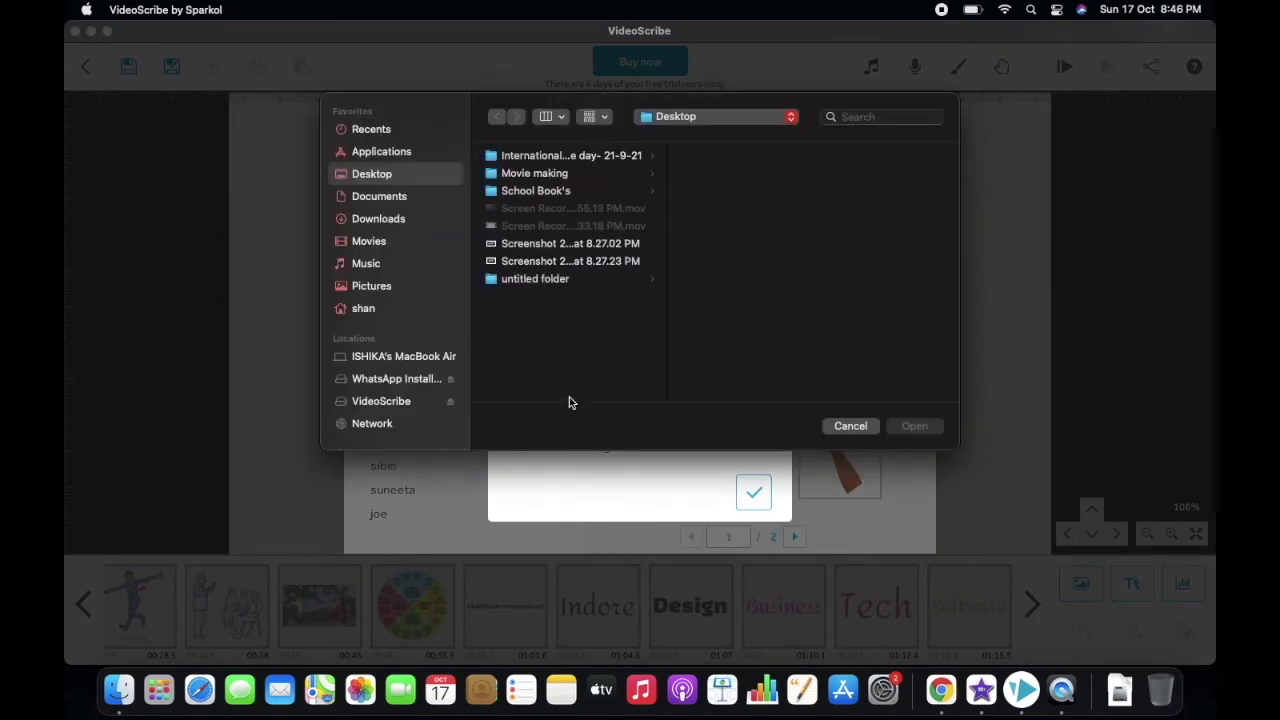
{"action": "left_click", "coordinate": [849, 426]}
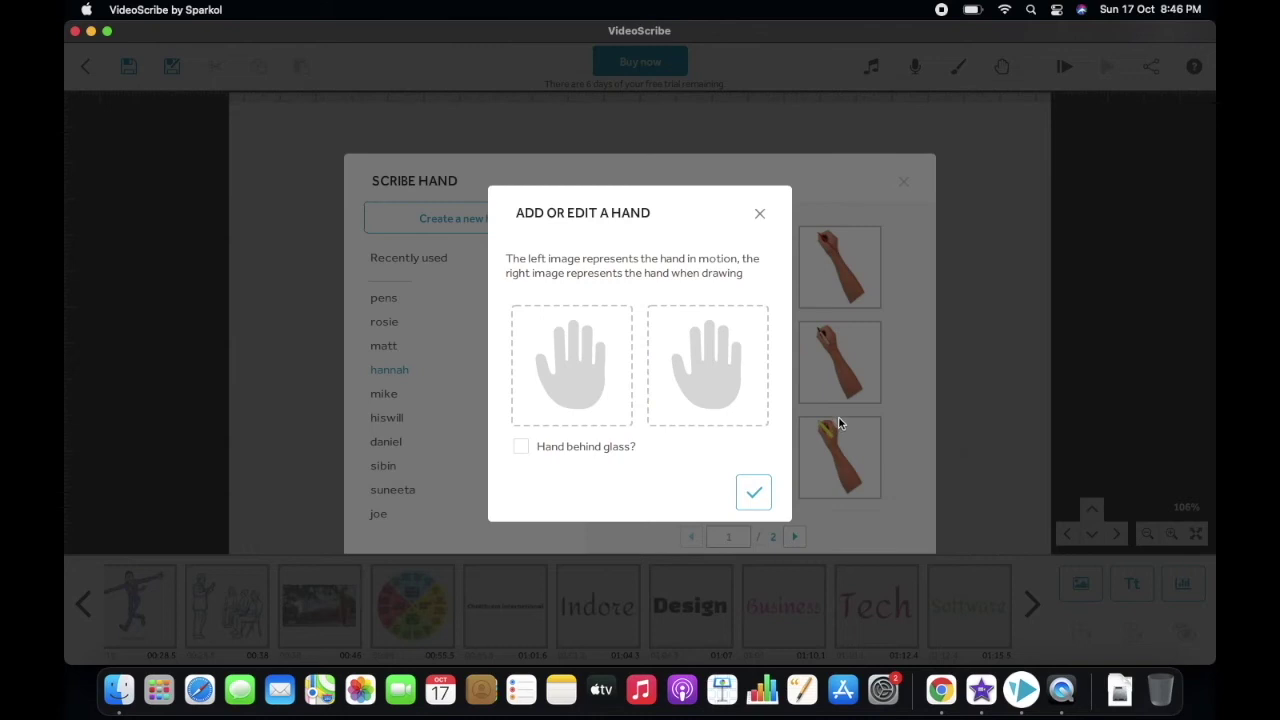
Try the speckled paper texture, then apply a green background with a soft vignette.
{"action": "left_click", "coordinate": [760, 217]}
{"action": "left_click", "coordinate": [960, 68]}
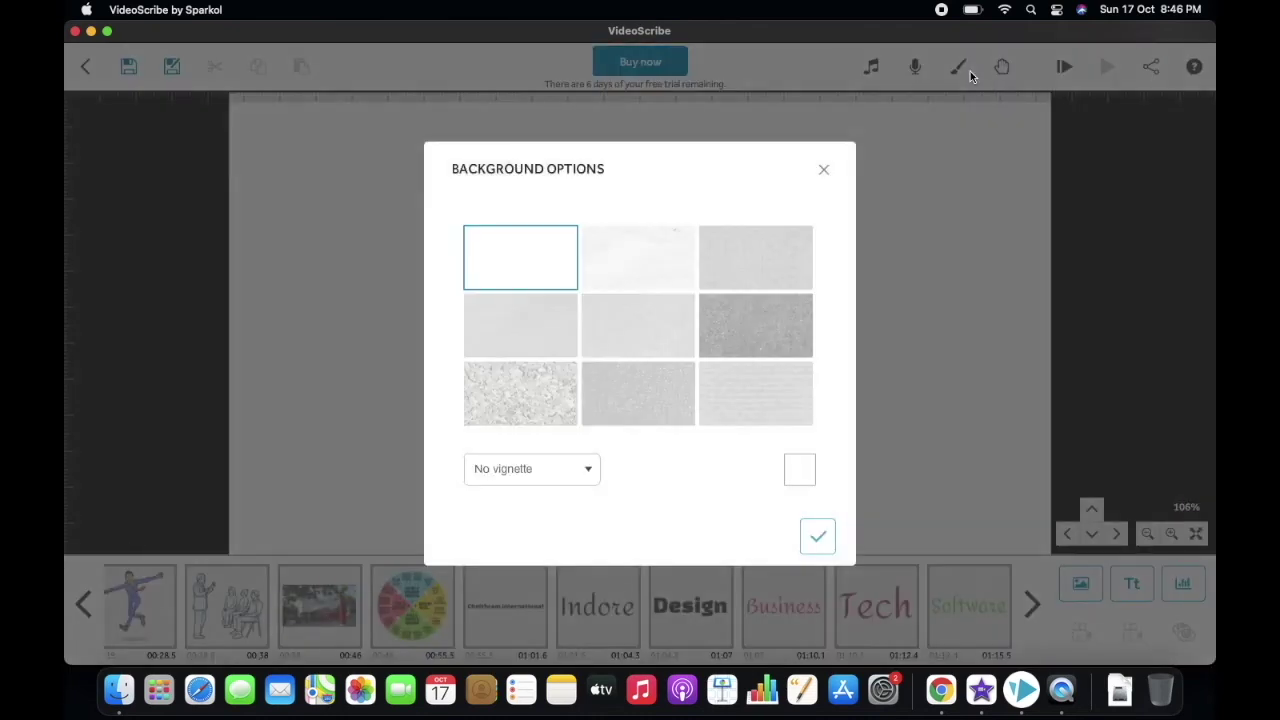
{"action": "left_click", "coordinate": [561, 411]}
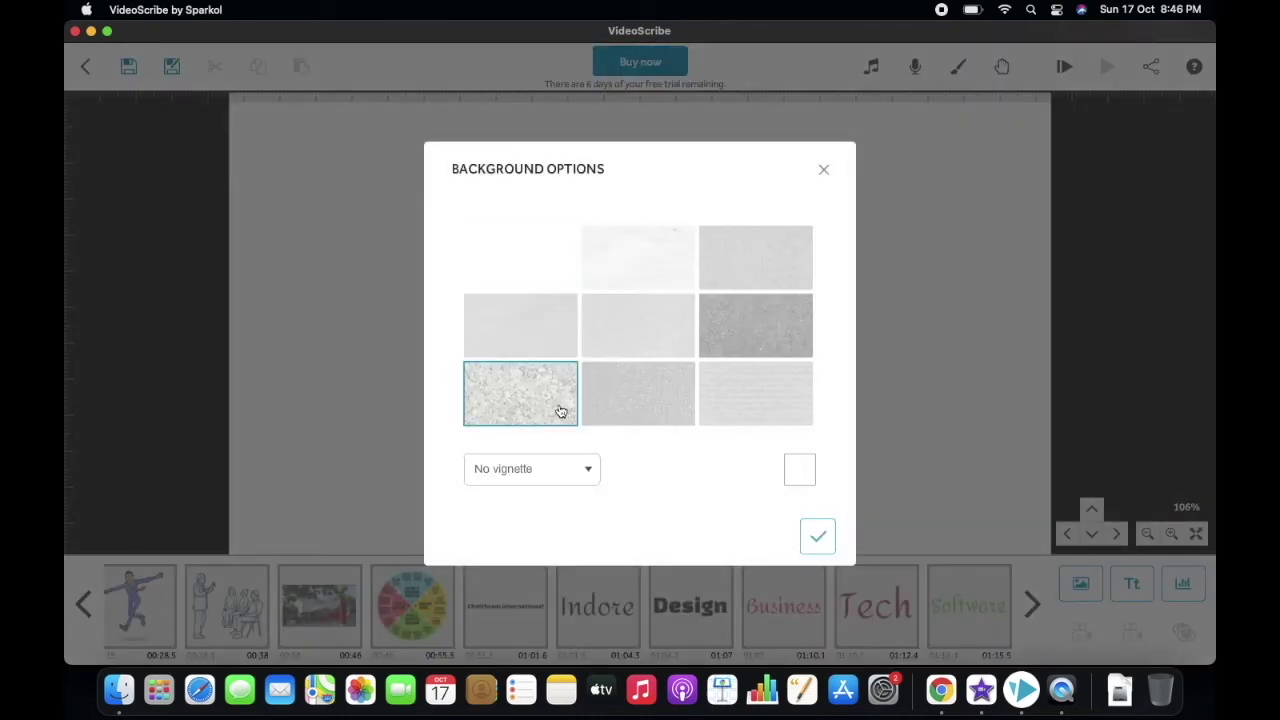
{"action": "left_click", "coordinate": [550, 476]}
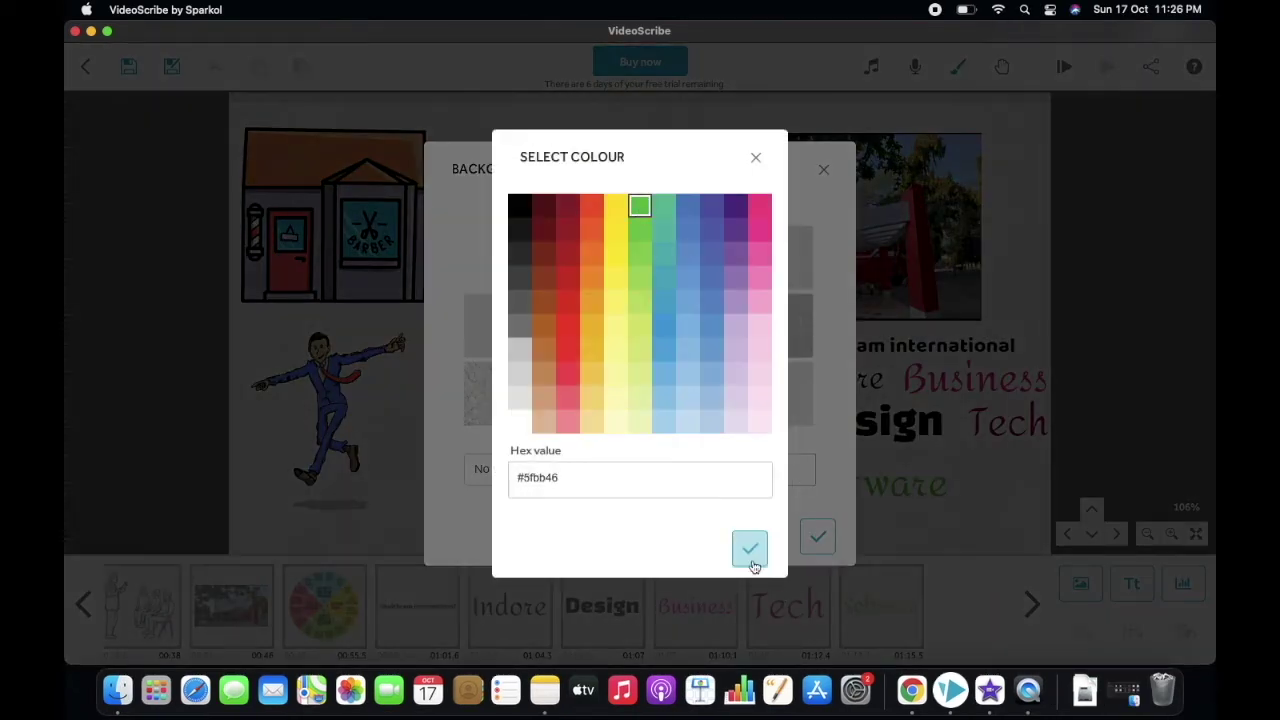
{"action": "left_click", "coordinate": [750, 548]}
{"action": "left_click", "coordinate": [520, 476]}
{"action": "left_click", "coordinate": [553, 530]}
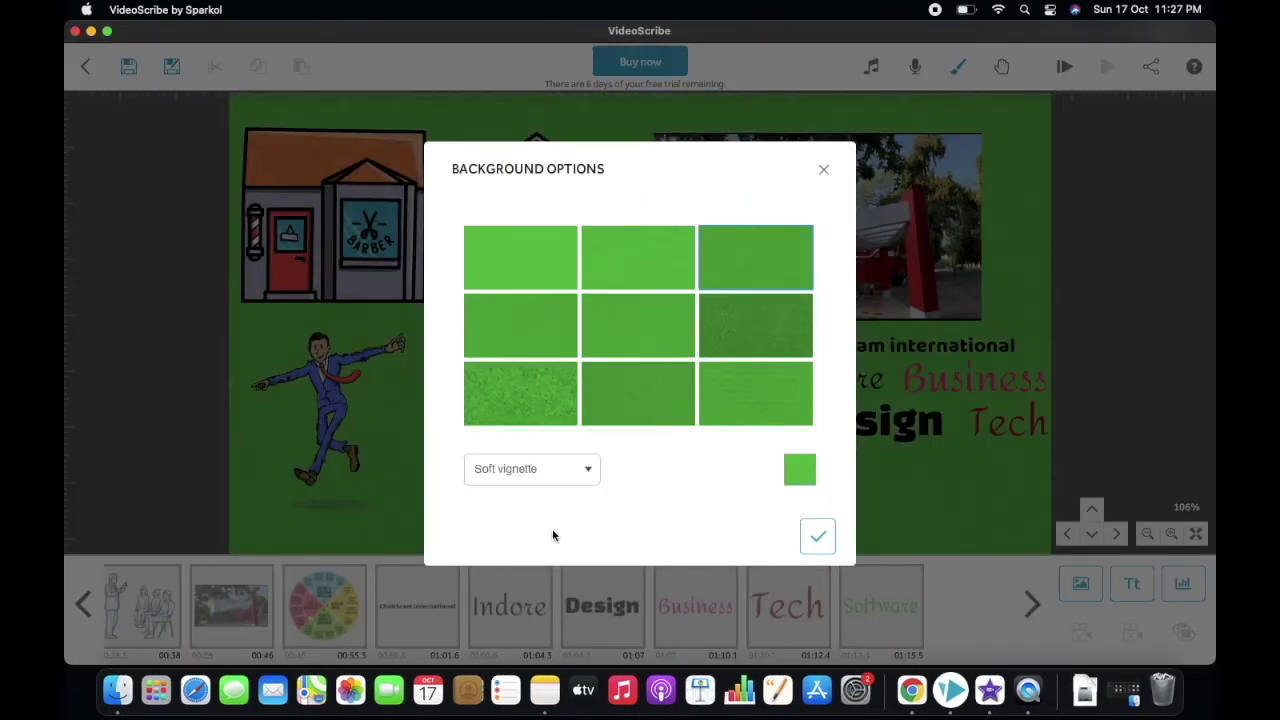
{"action": "left_click", "coordinate": [817, 536]}
Switch the background to a hard vignette and change its colour to red (#ee3239).
{"action": "left_click", "coordinate": [957, 70]}
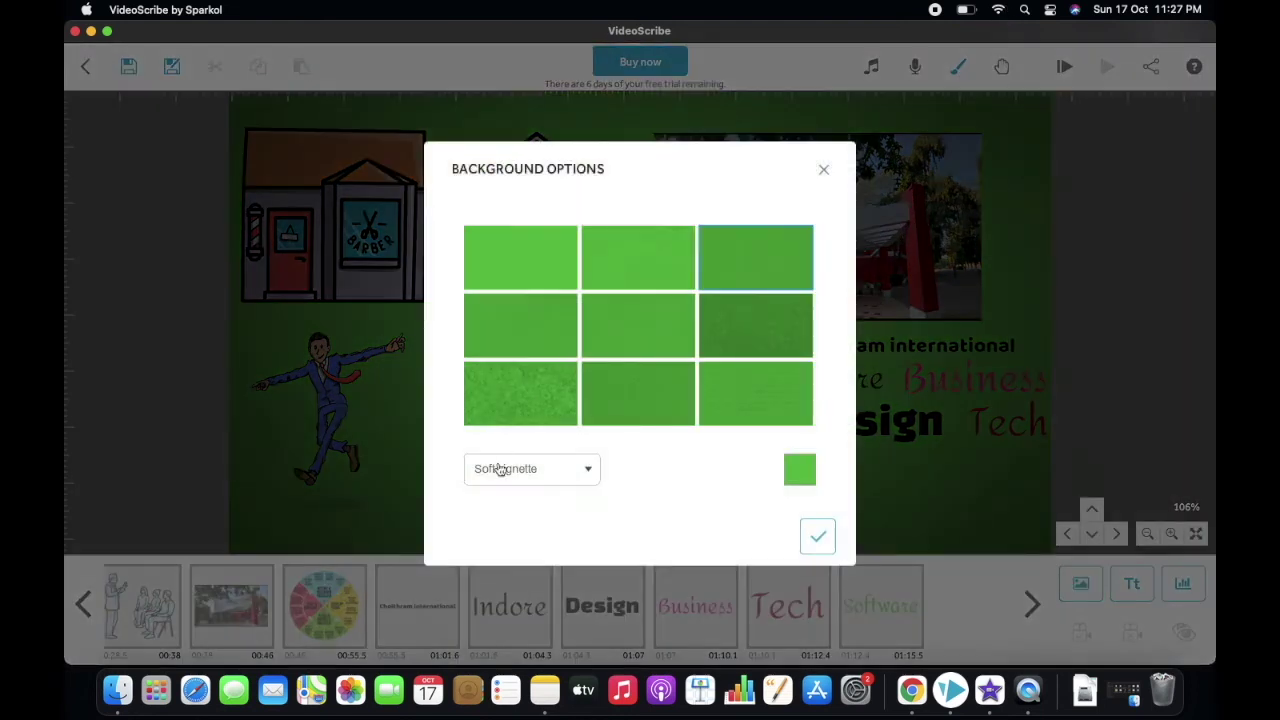
{"action": "left_click", "coordinate": [500, 469]}
{"action": "left_click", "coordinate": [486, 561]}
{"action": "left_click", "coordinate": [818, 536]}
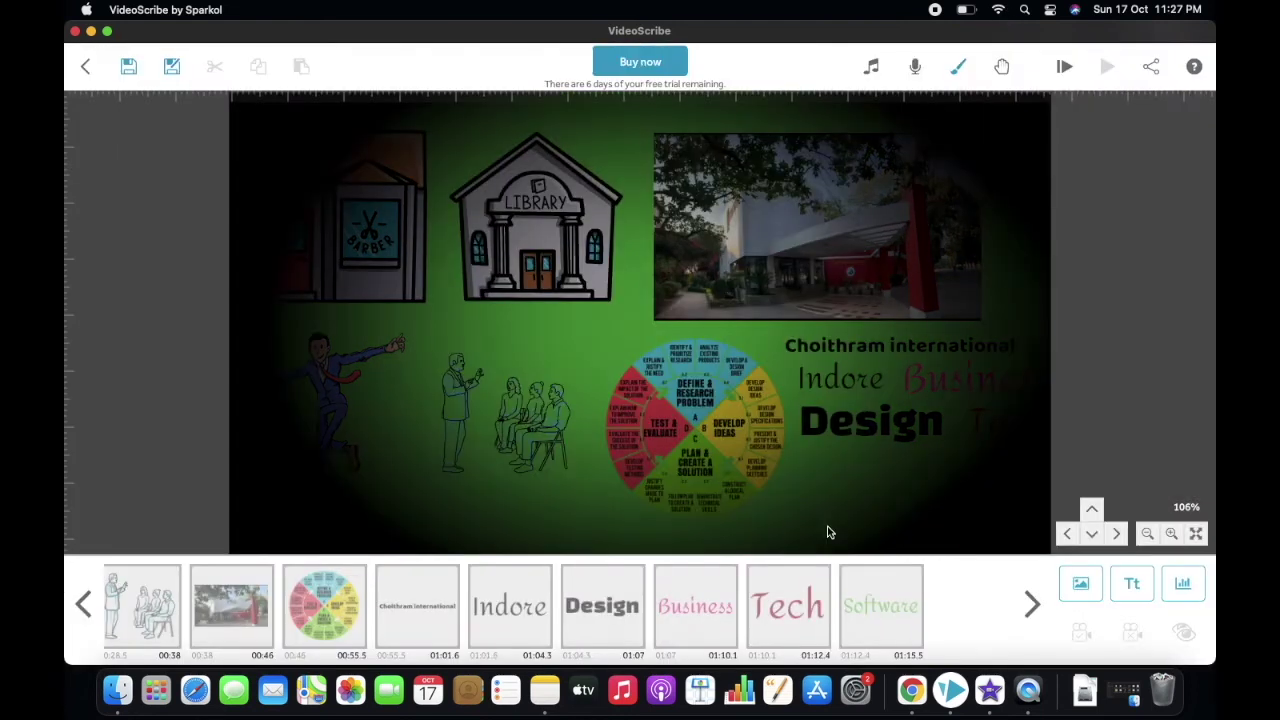
{"action": "left_click", "coordinate": [957, 72]}
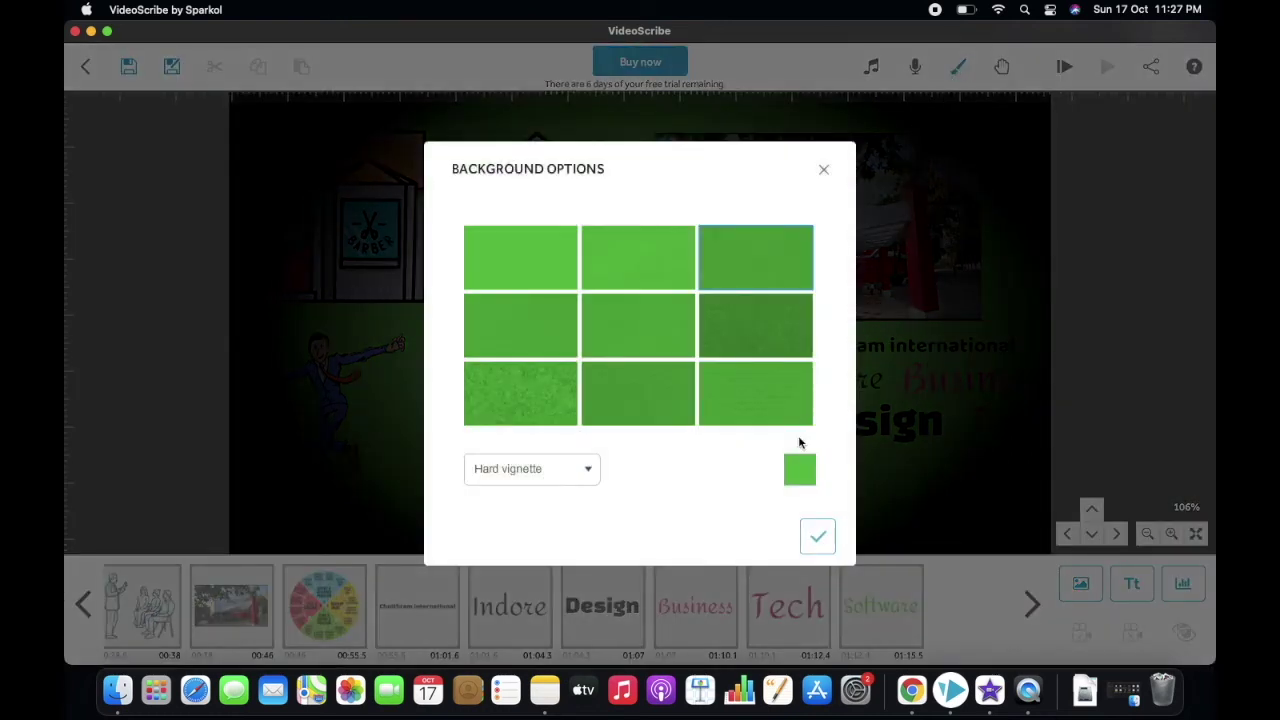
{"action": "left_click", "coordinate": [799, 462]}
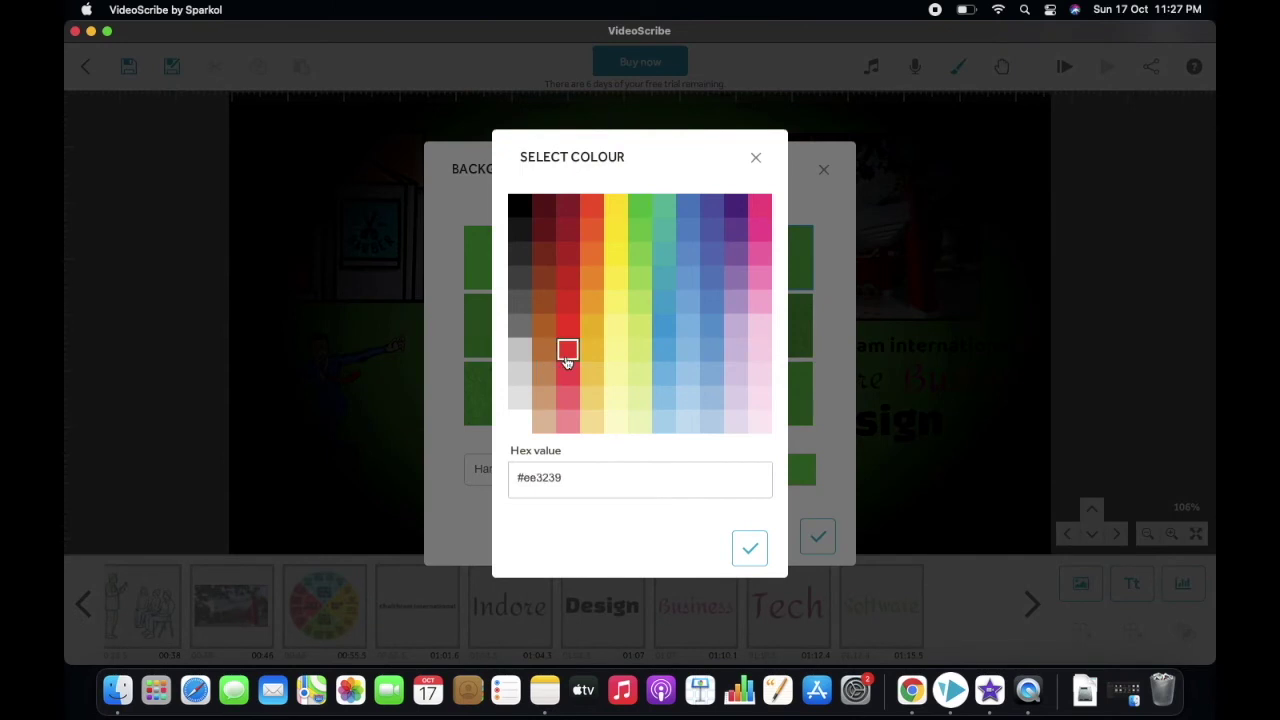
{"action": "left_click", "coordinate": [745, 552]}
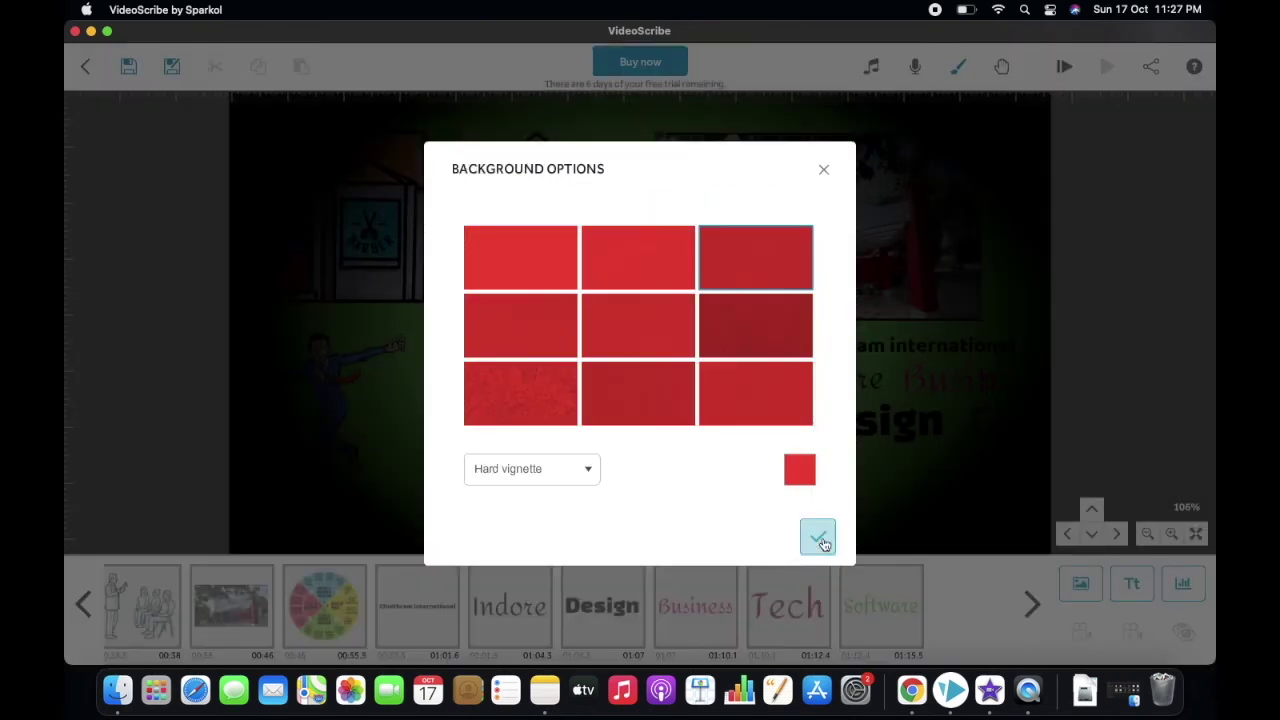
{"action": "left_click", "coordinate": [817, 538]}
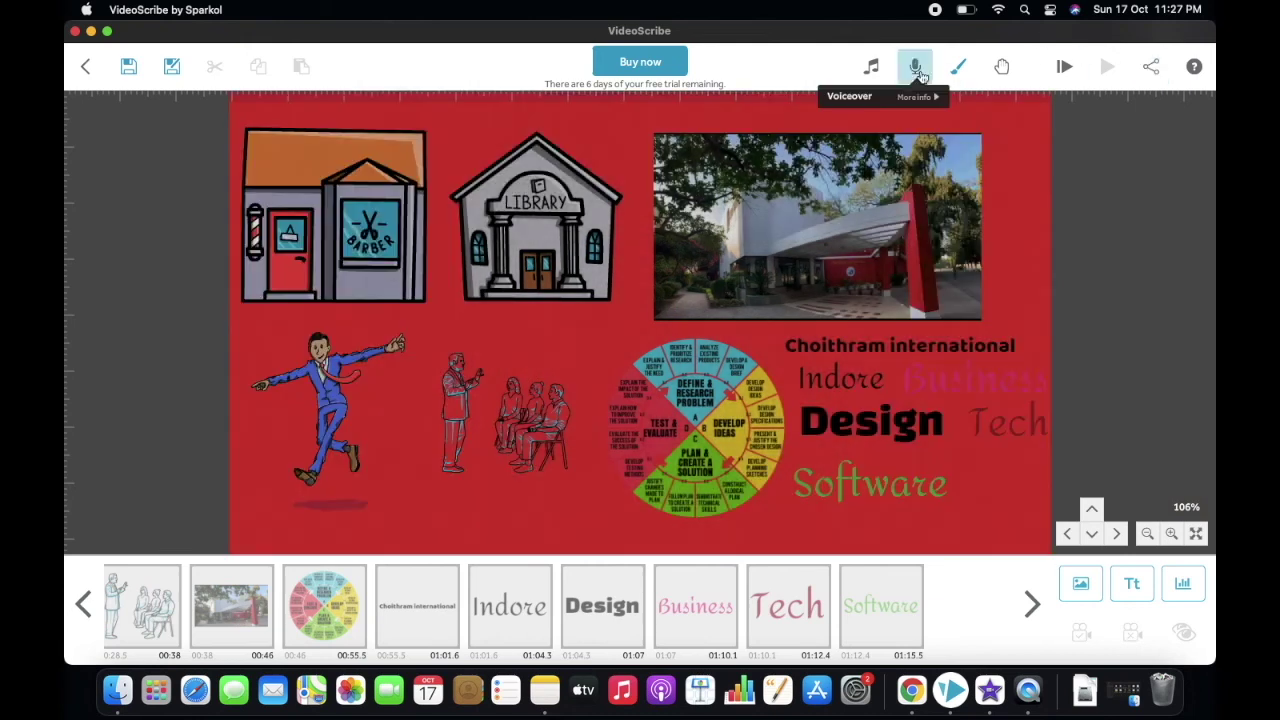
{"action": "left_click", "coordinate": [916, 68]}
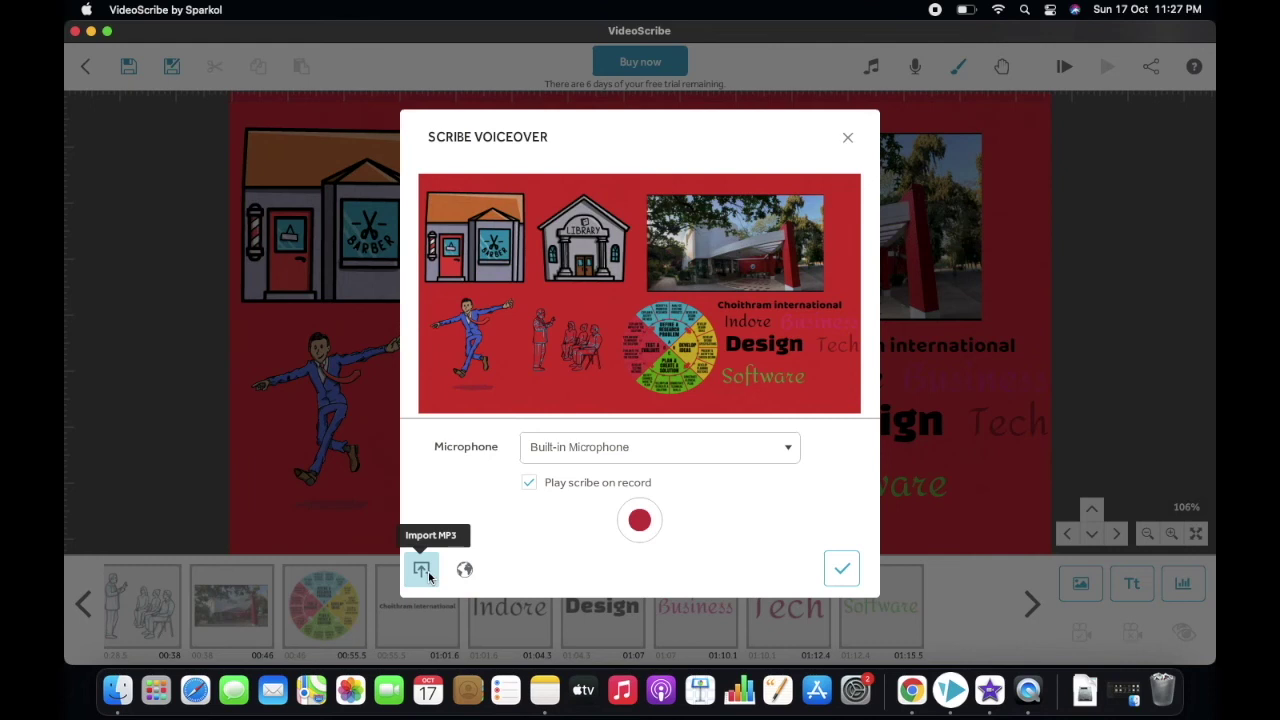
{"action": "left_click", "coordinate": [421, 570]}
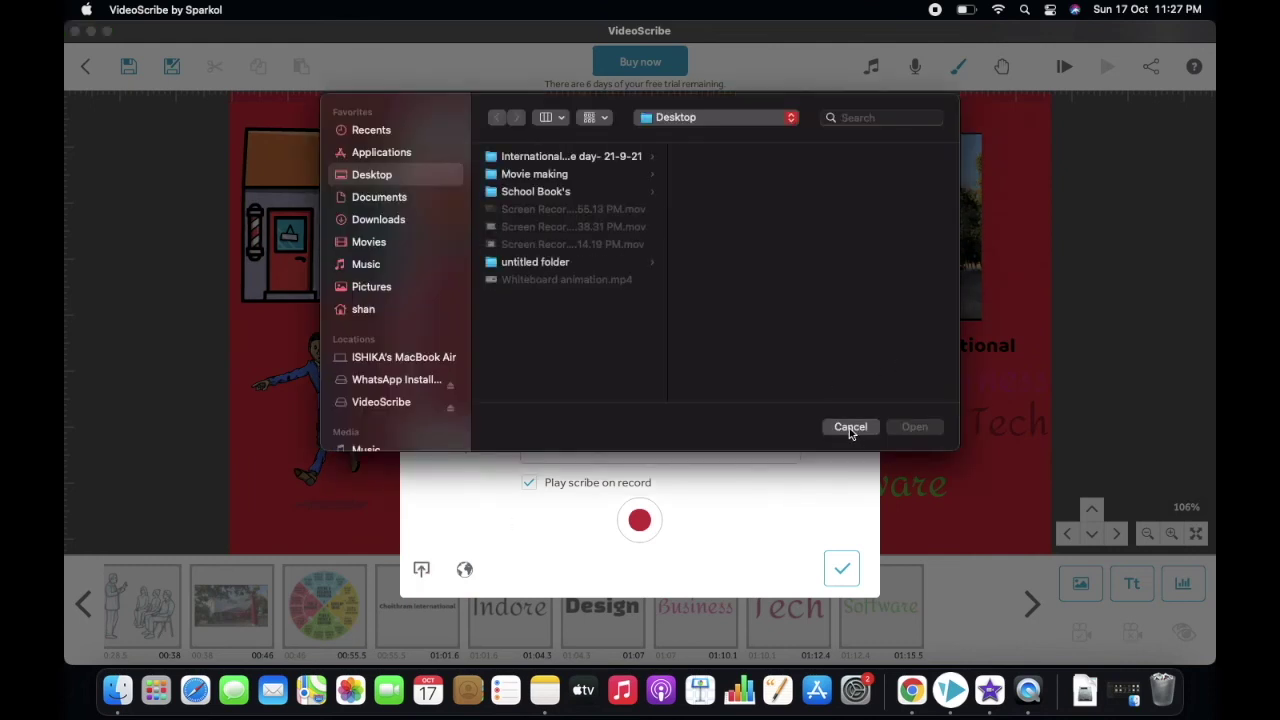
{"action": "left_click", "coordinate": [850, 428]}
{"action": "left_click", "coordinate": [465, 570]}
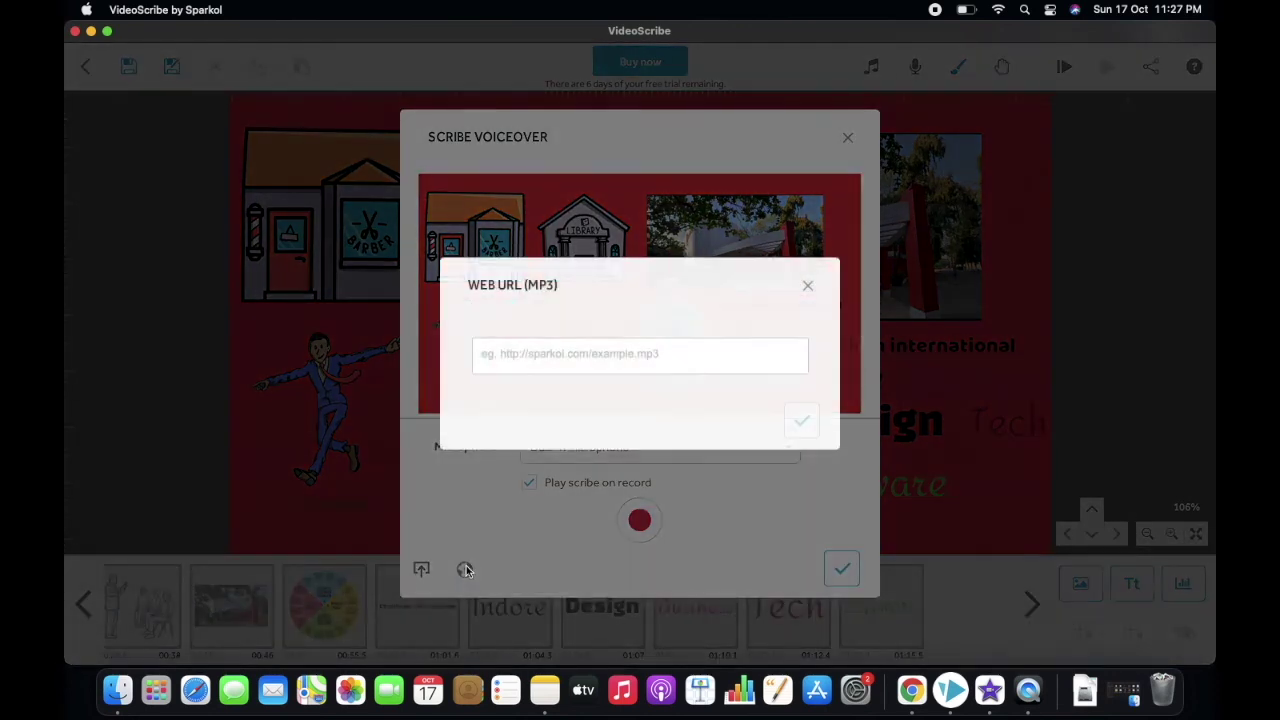
{"action": "left_click", "coordinate": [808, 287]}
{"action": "left_click", "coordinate": [866, 68]}
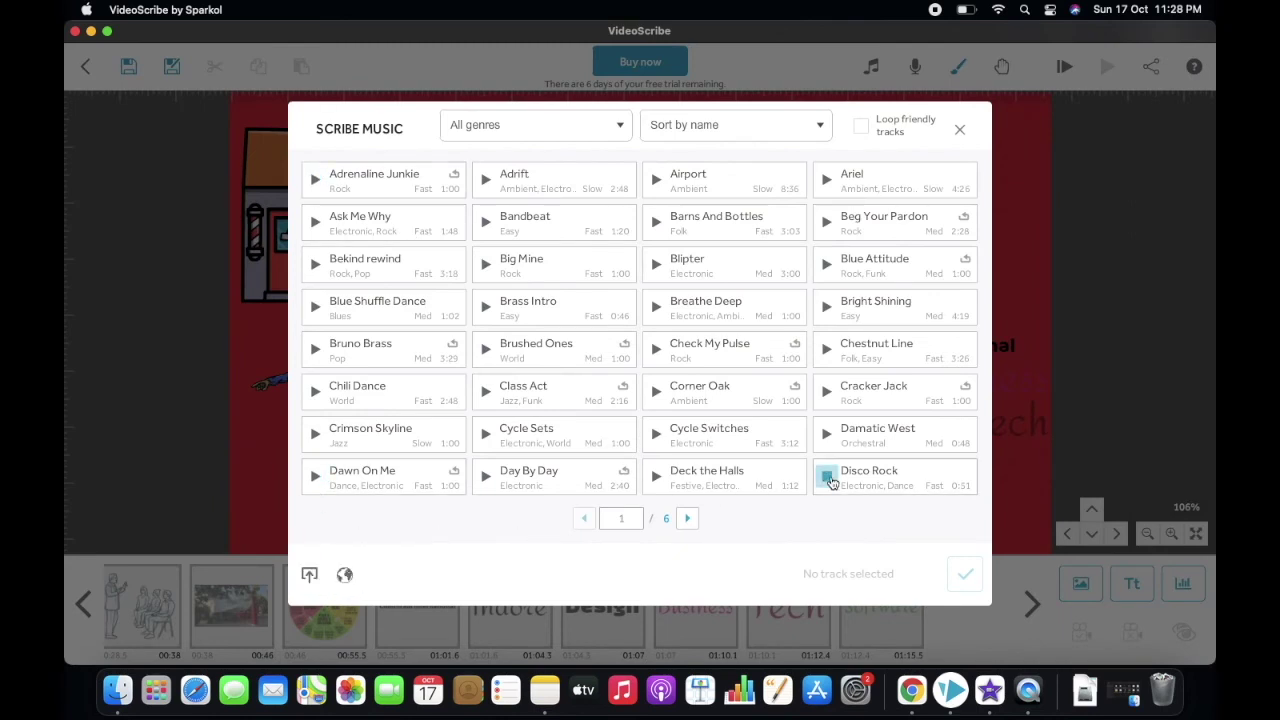
{"action": "left_click", "coordinate": [960, 131]}
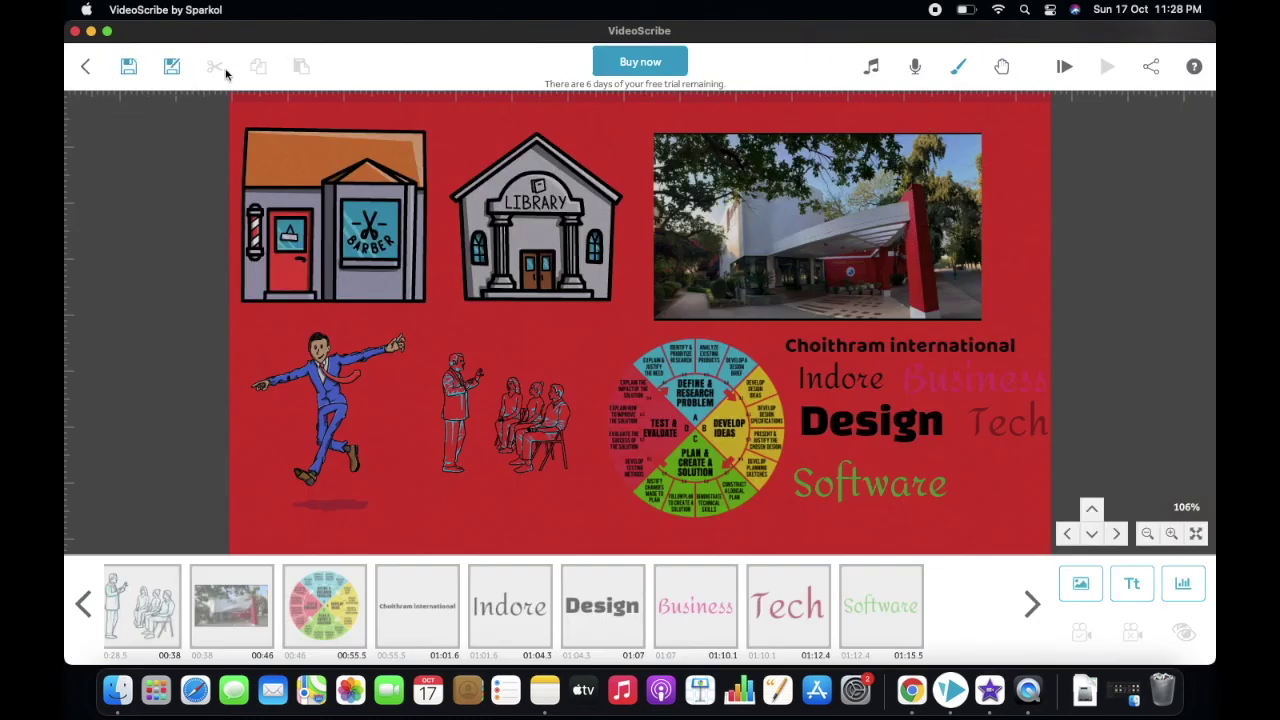
{"action": "left_click", "coordinate": [243, 590]}
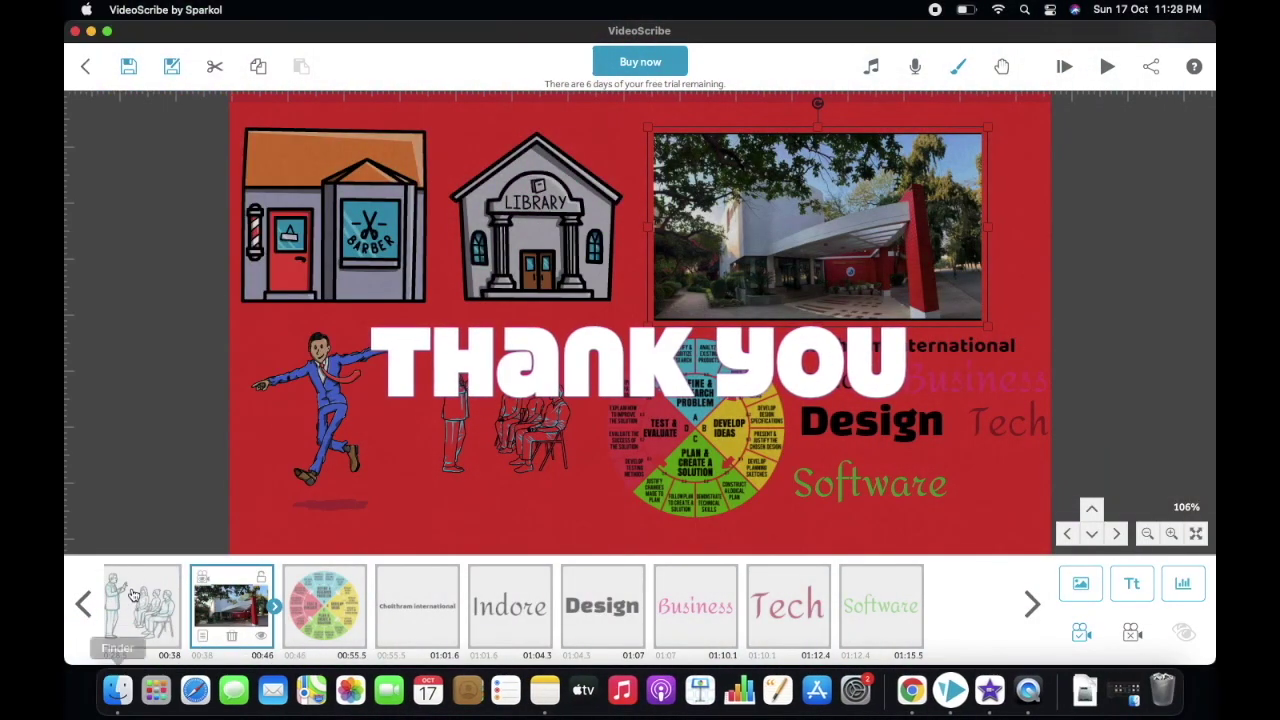
{"action": "left_click", "coordinate": [133, 590]}
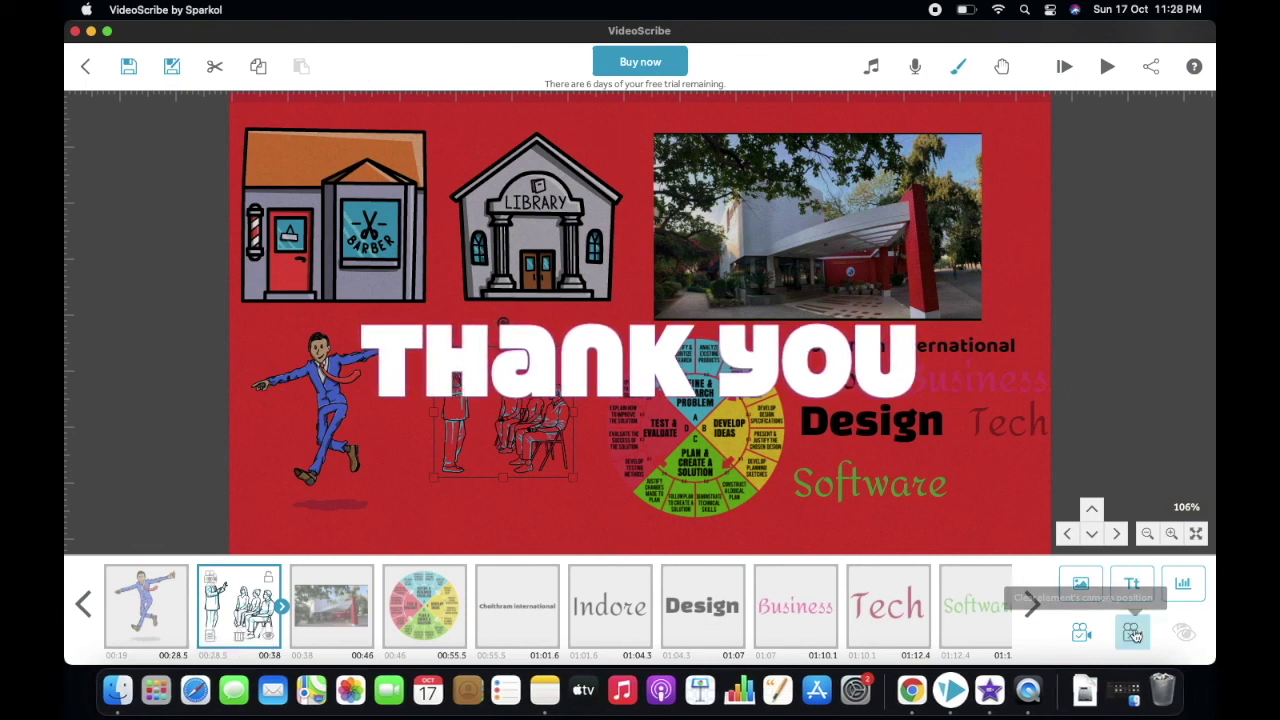
{"action": "left_click", "coordinate": [757, 430]}
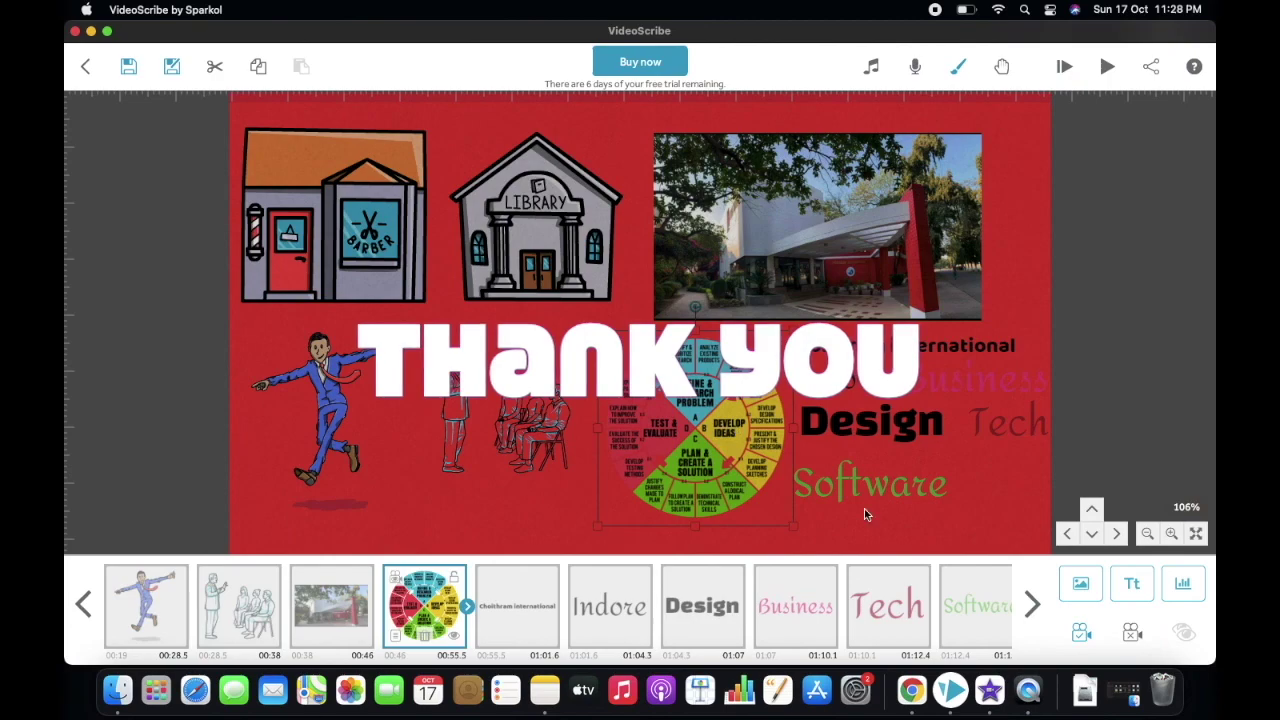